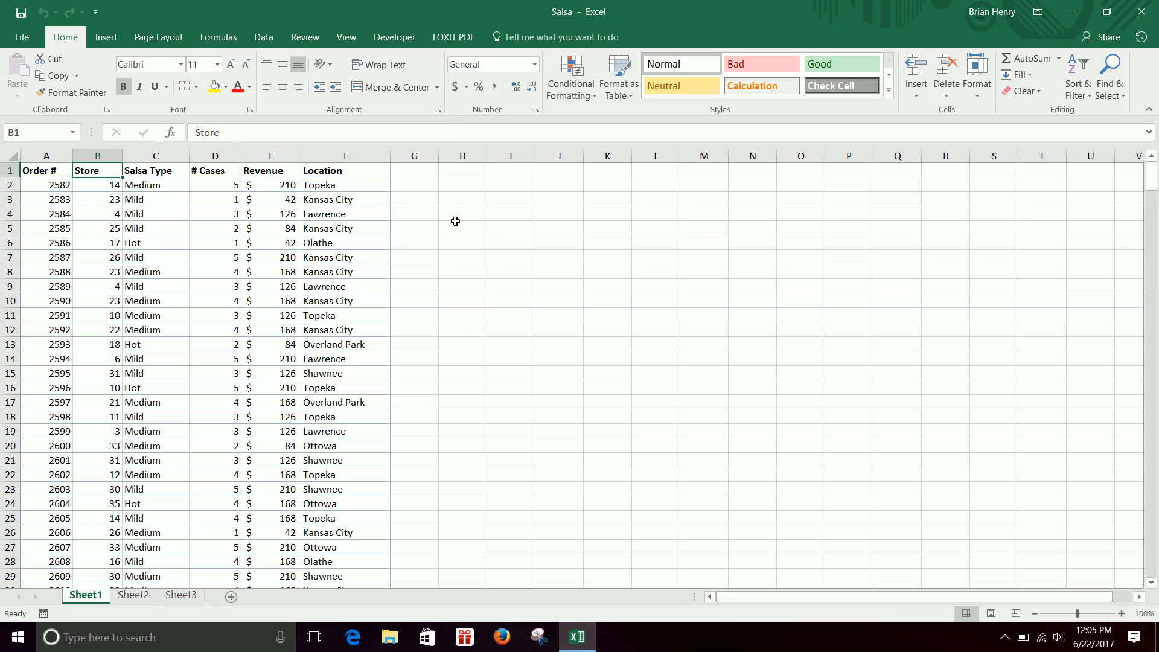
Check in the ribbon customization options that the Developer tab is enabled.
{"action": "left_click", "coordinate": [393, 36]}
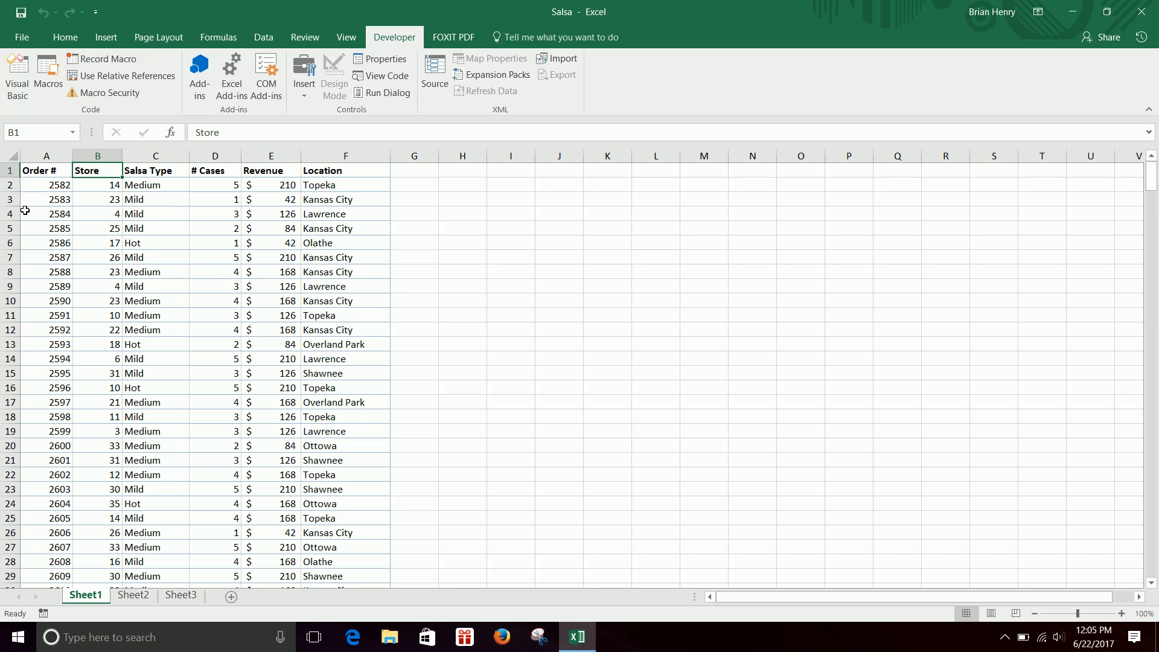
{"action": "left_click", "coordinate": [18, 38]}
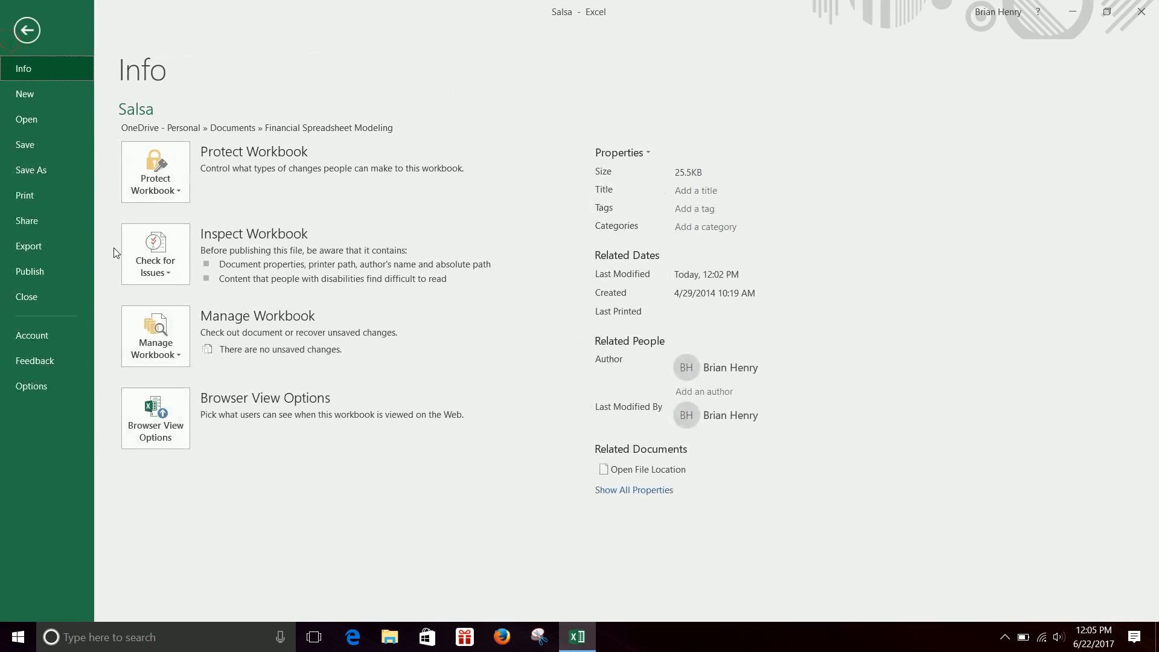
{"action": "left_click", "coordinate": [64, 385]}
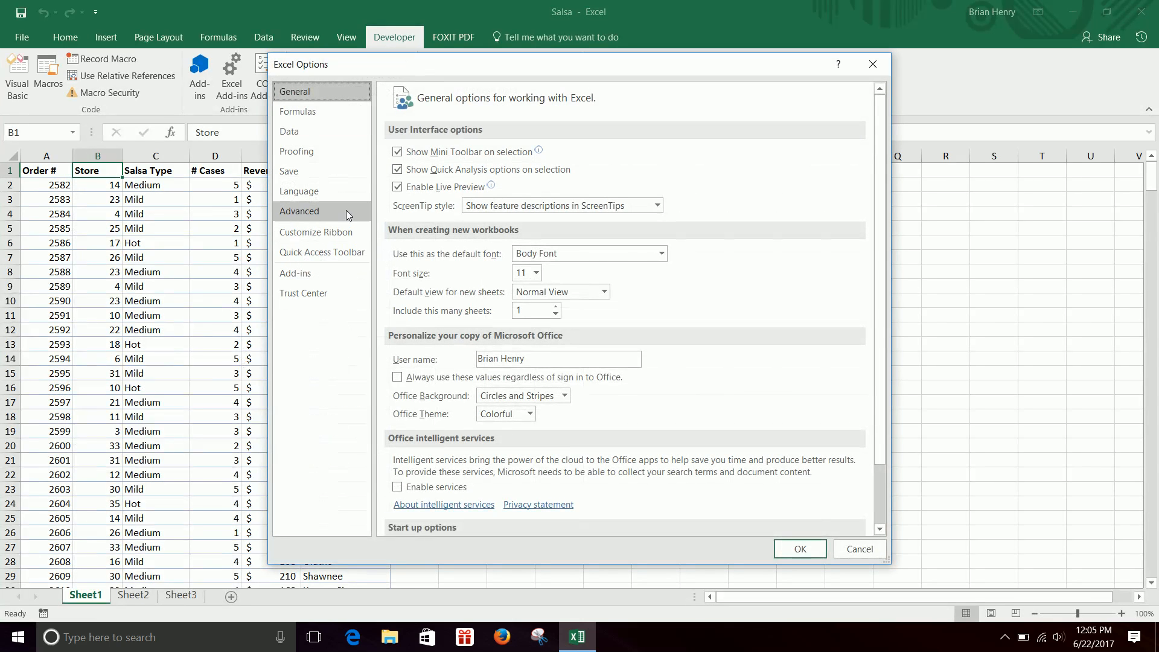
{"action": "left_click", "coordinate": [329, 233]}
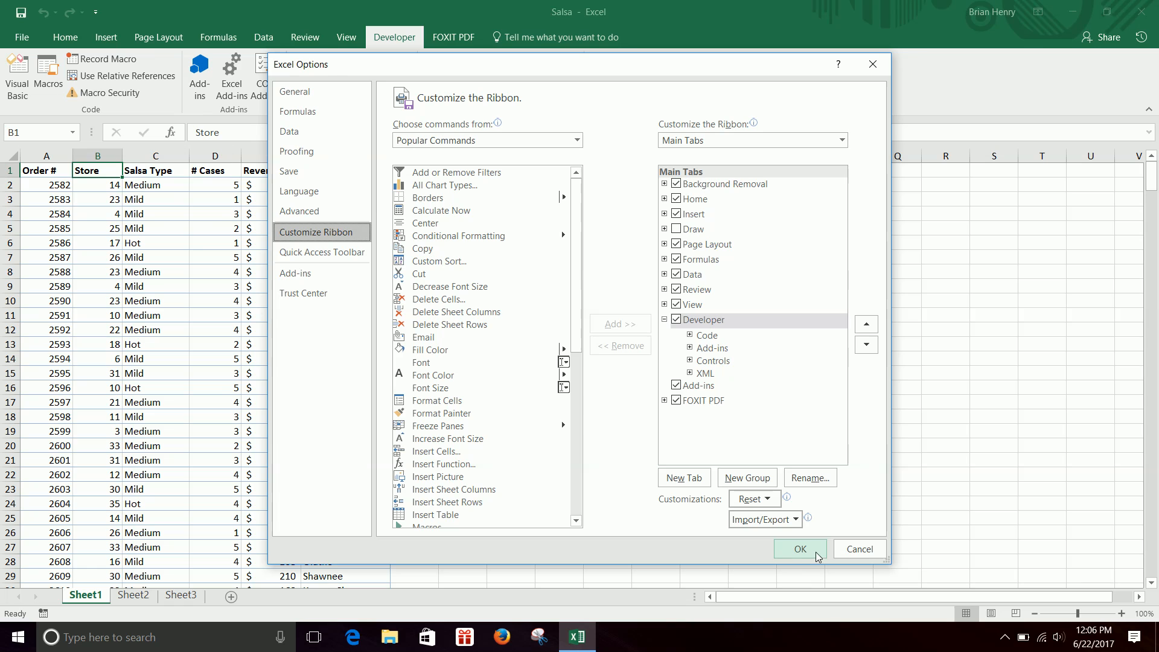
{"action": "left_click", "coordinate": [800, 549]}
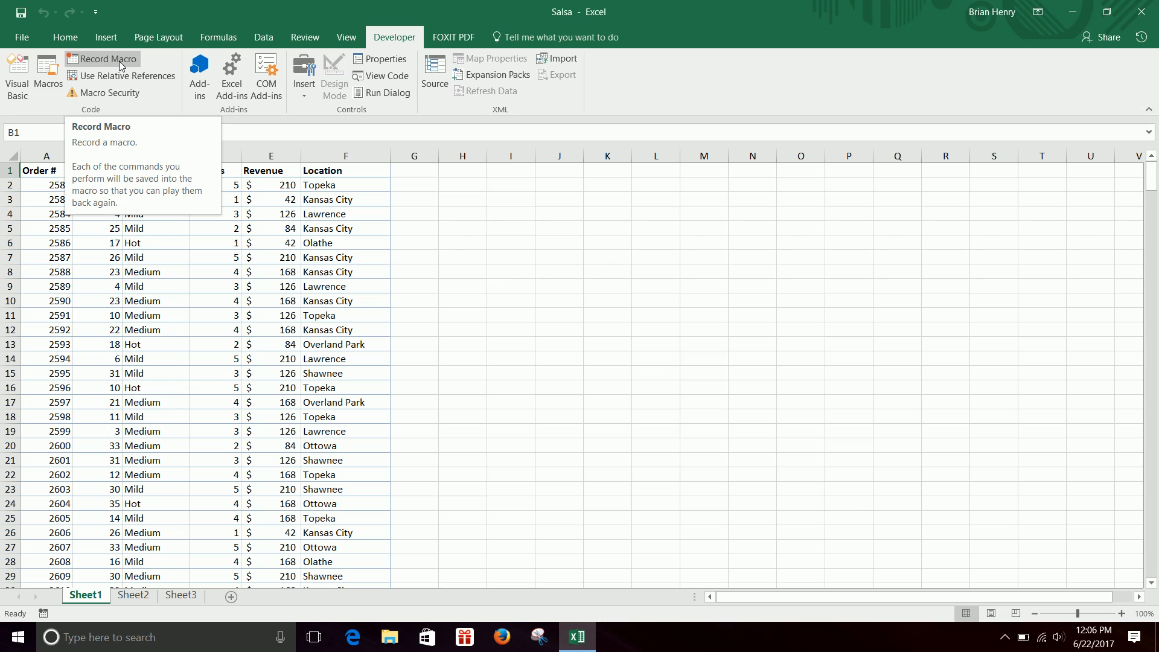
Try to start recording a macro named Location Sums, stored in the Personal Macro Workbook.
{"action": "left_click", "coordinate": [114, 60]}
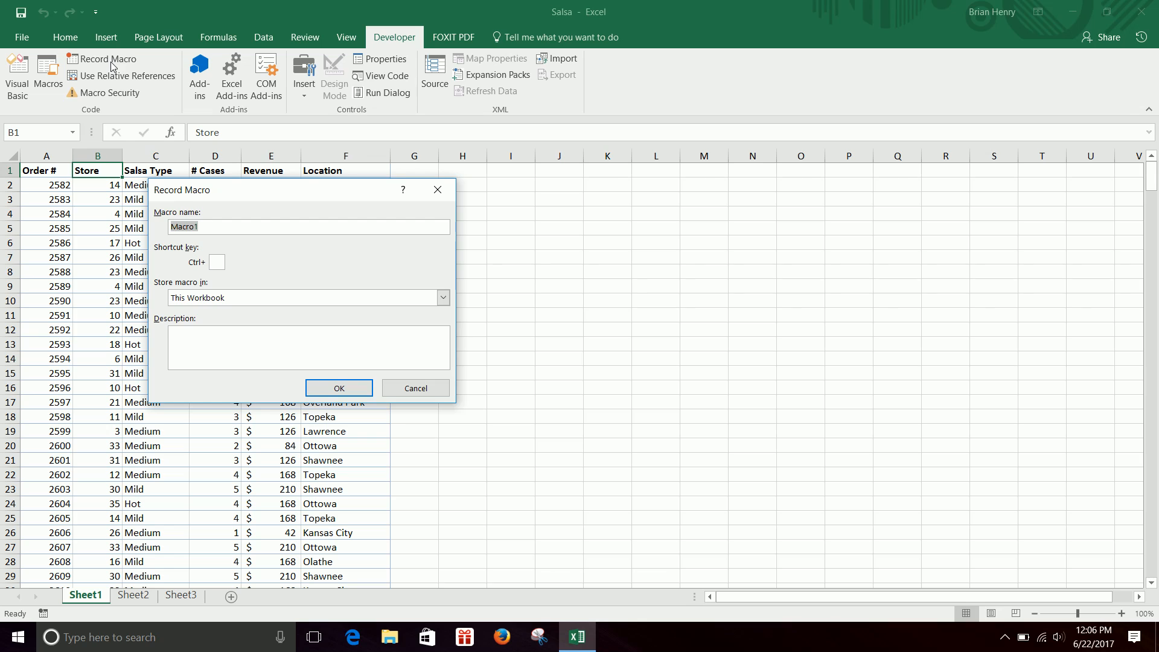
{"action": "key", "text": "BackSpace"}
{"action": "type", "text": "H"}
{"action": "key", "text": "BackSpace"}
{"action": "type", "text": "Location Sums"}
{"action": "left_click", "coordinate": [443, 298]}
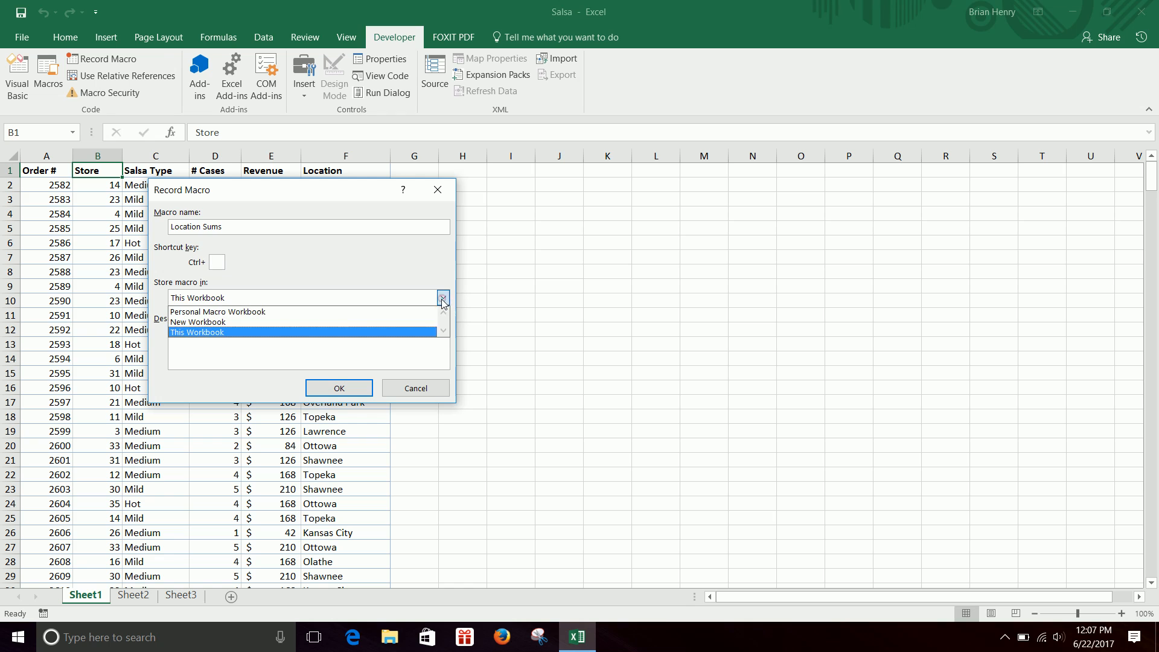
{"action": "left_click", "coordinate": [249, 312]}
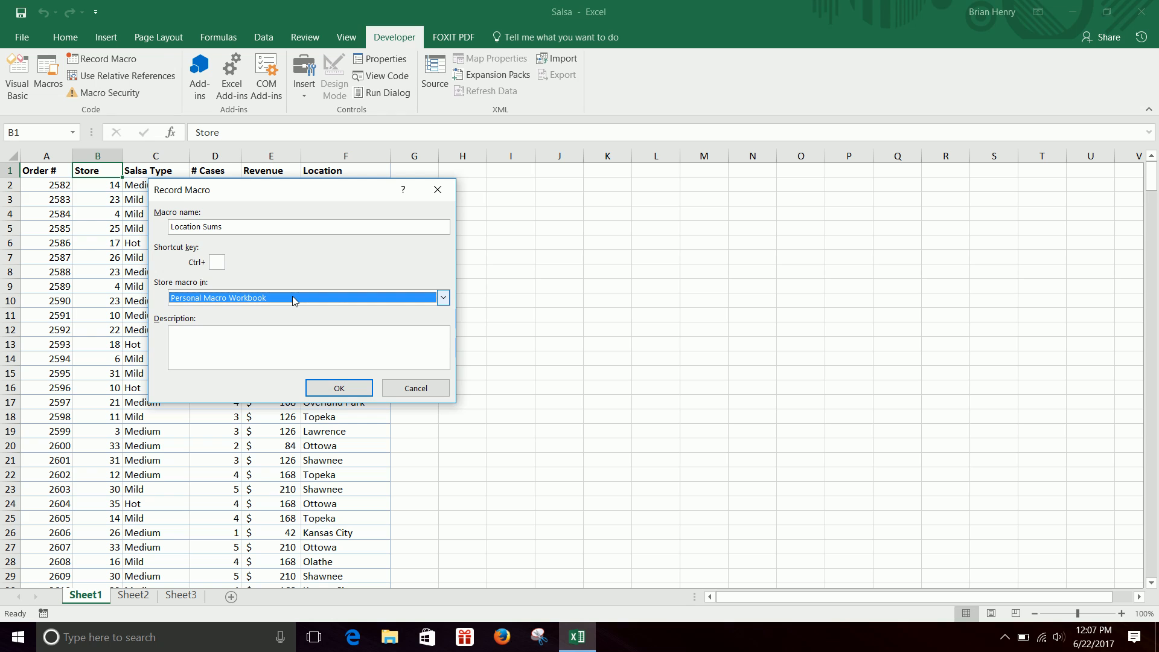
{"action": "left_click", "coordinate": [340, 389]}
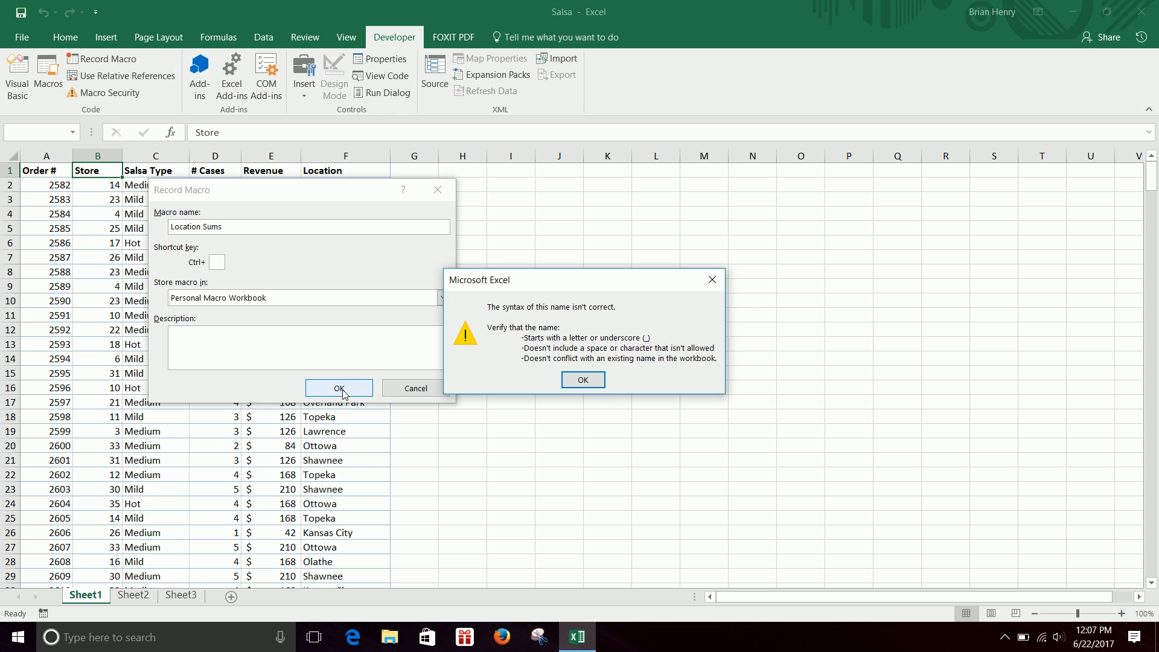
Correct the macro name to LocationSums and start the recording.
{"action": "left_click", "coordinate": [582, 379]}
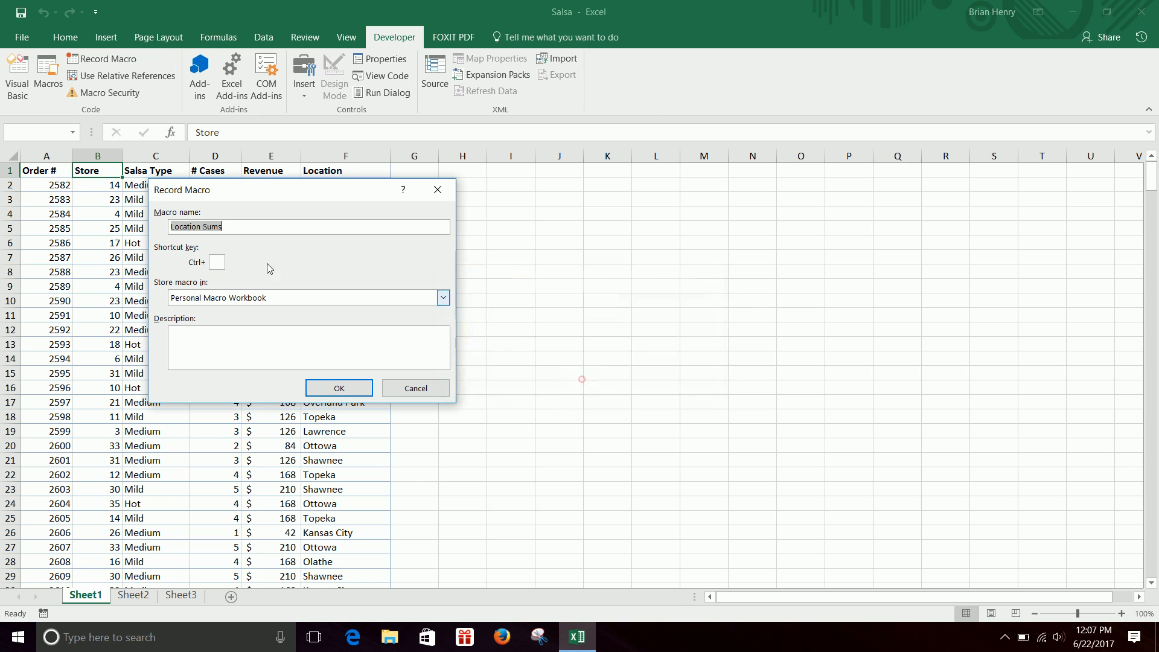
{"action": "left_click", "coordinate": [204, 227]}
{"action": "key", "text": "BackSpace"}
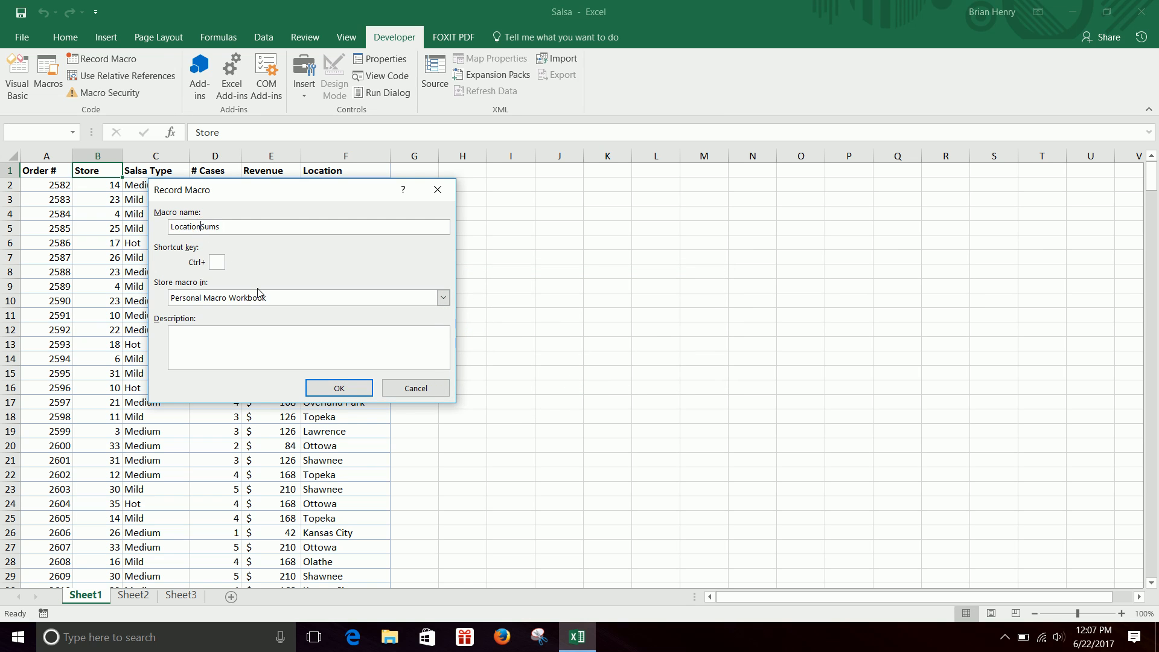
{"action": "left_click", "coordinate": [345, 388]}
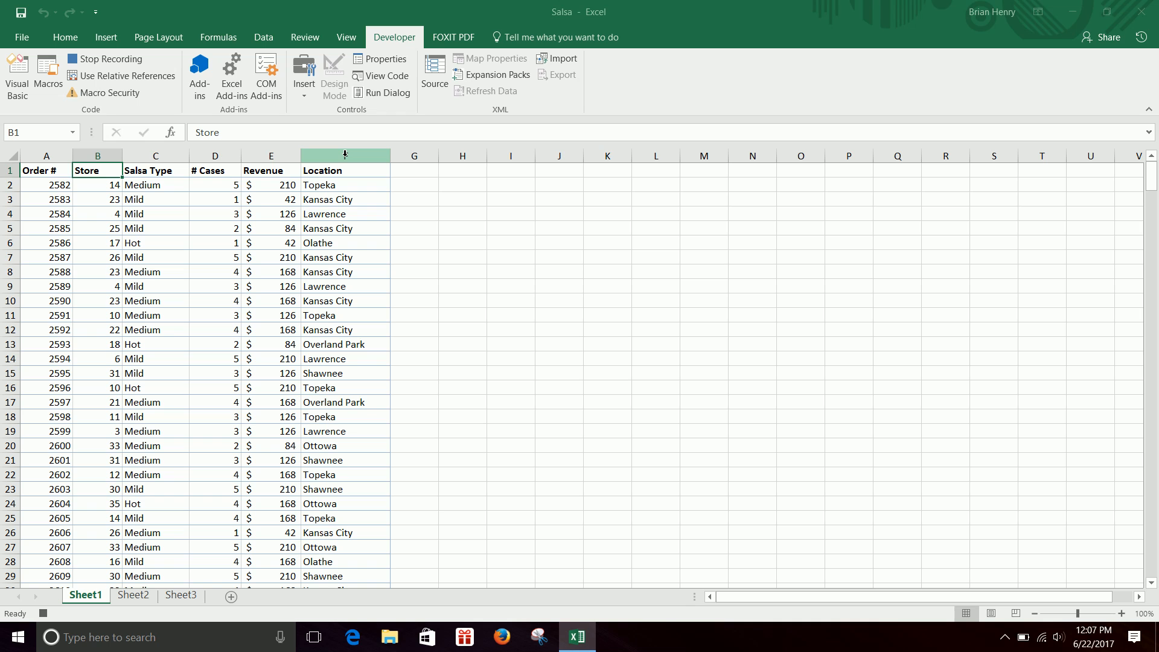
Select columns A through F and review the order data down to its last record.
{"action": "left_click_drag", "start_coordinate": [345, 154], "coordinate": [46, 156]}
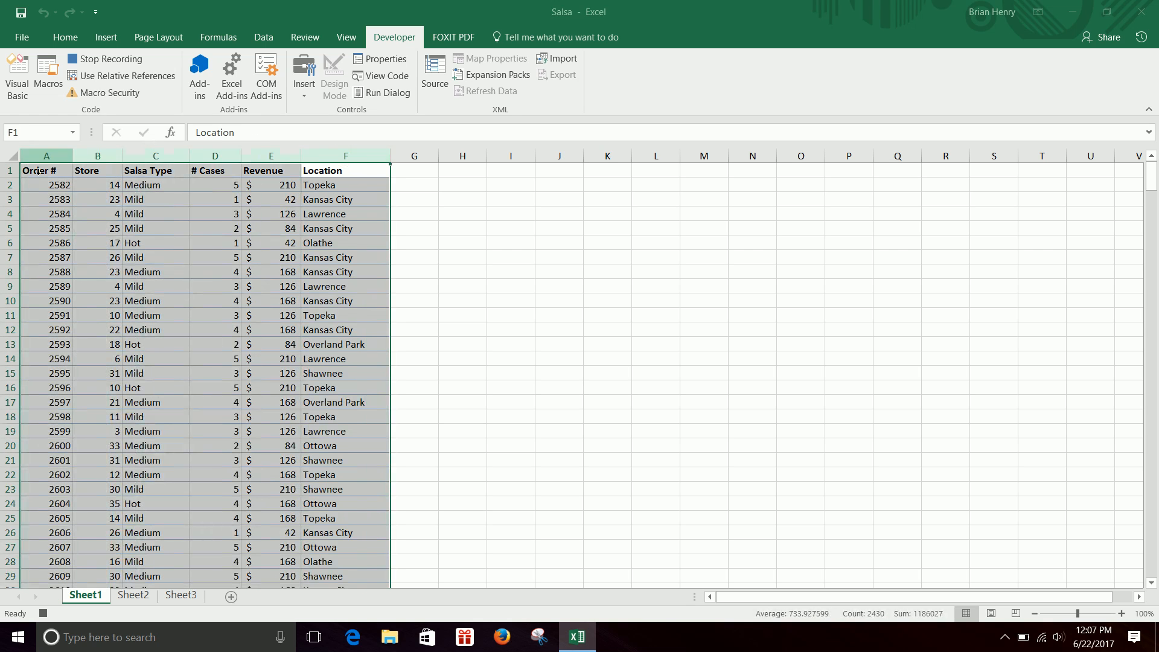
{"action": "left_click_drag", "start_coordinate": [341, 151], "coordinate": [56, 154]}
{"action": "scroll", "coordinate": [409, 331], "scroll_direction": "down", "scroll_amount": 20}
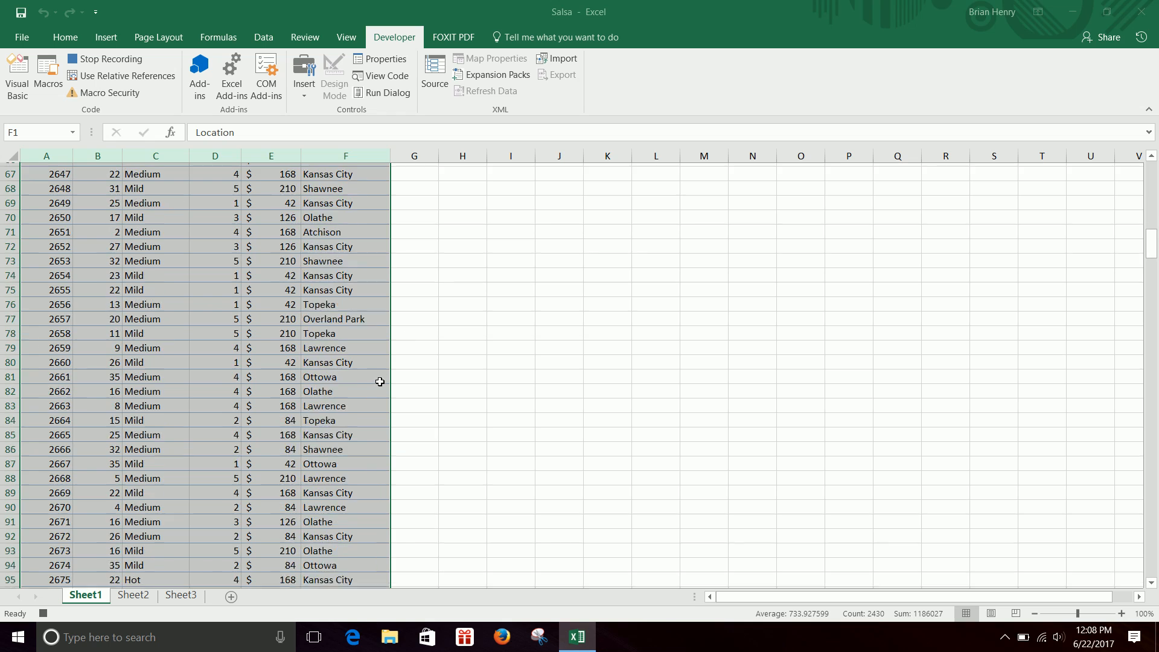
{"action": "scroll", "coordinate": [379, 384], "scroll_direction": "down", "scroll_amount": 20}
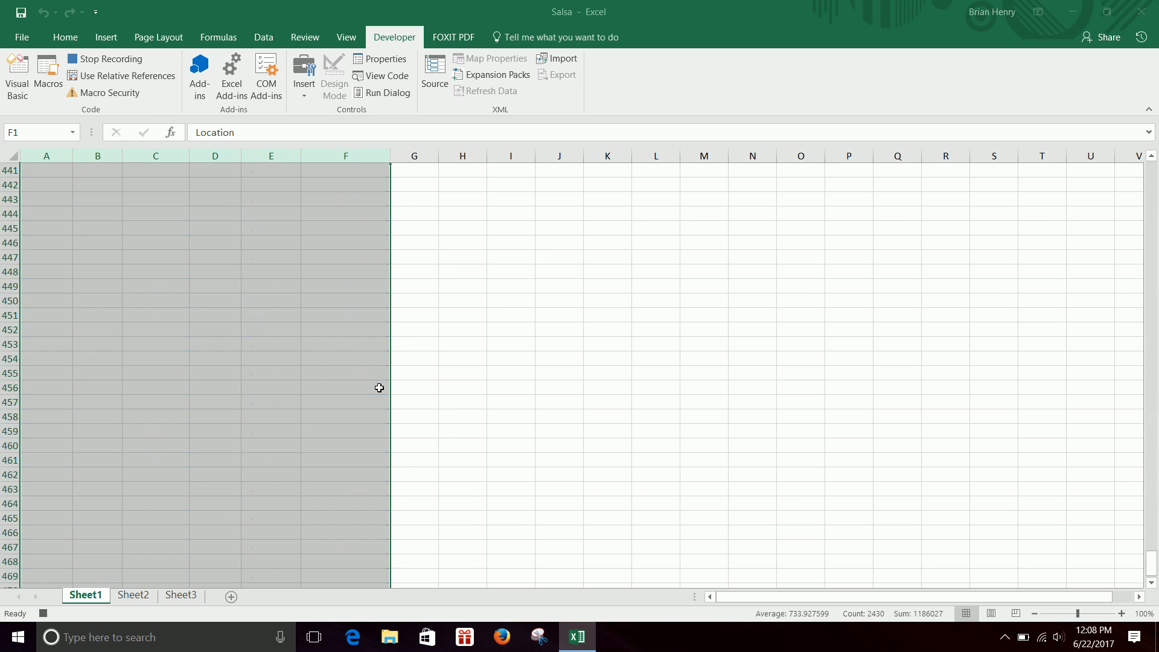
{"action": "scroll", "coordinate": [379, 388], "scroll_direction": "up", "scroll_amount": 16}
{"action": "scroll", "coordinate": [370, 335], "scroll_direction": "up", "scroll_amount": 11}
{"action": "scroll", "coordinate": [371, 344], "scroll_direction": "up", "scroll_amount": 20}
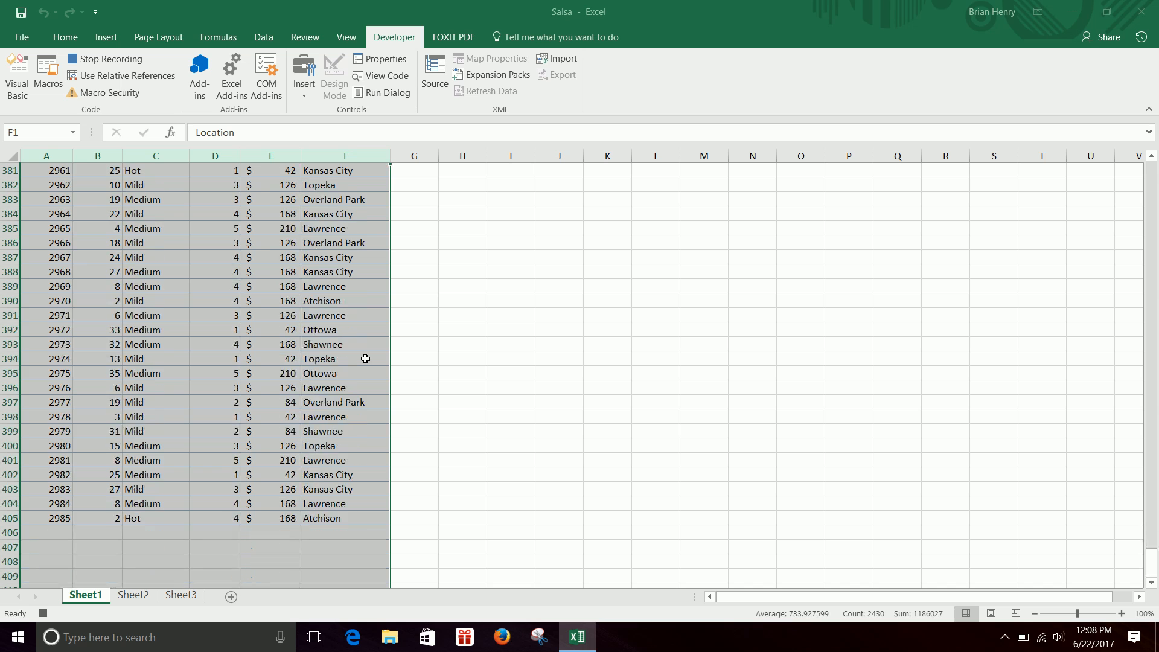
{"action": "scroll", "coordinate": [365, 358], "scroll_direction": "down", "scroll_amount": 3}
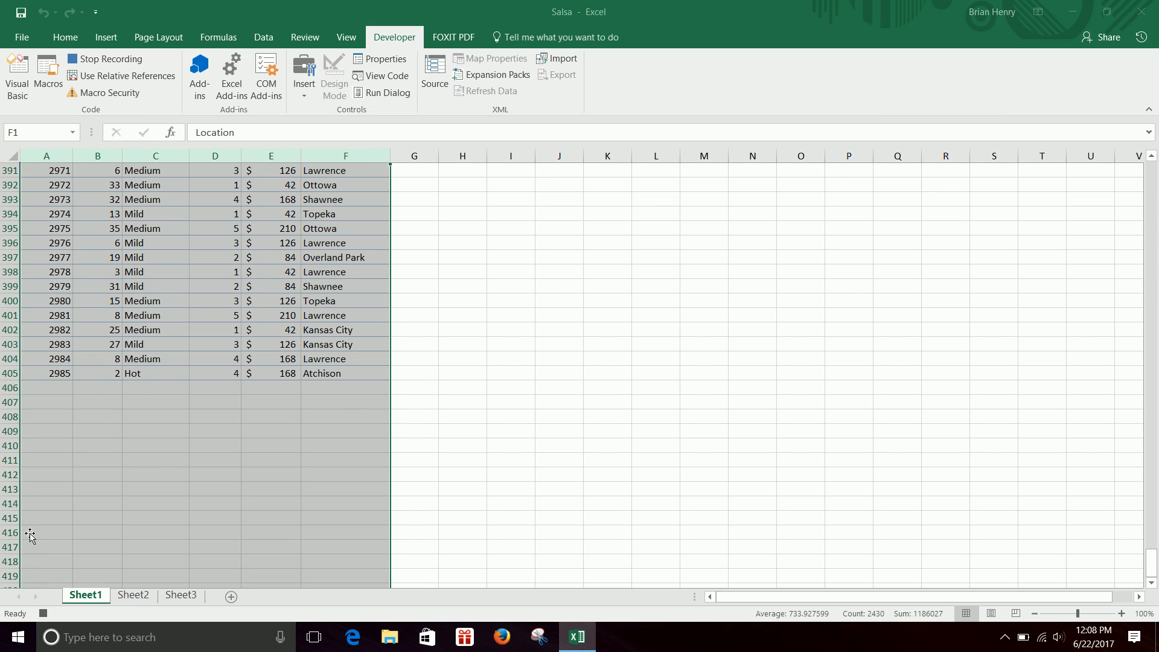
{"action": "scroll", "coordinate": [455, 321], "scroll_direction": "up", "scroll_amount": 20}
{"action": "scroll", "coordinate": [424, 326], "scroll_direction": "up", "scroll_amount": 20}
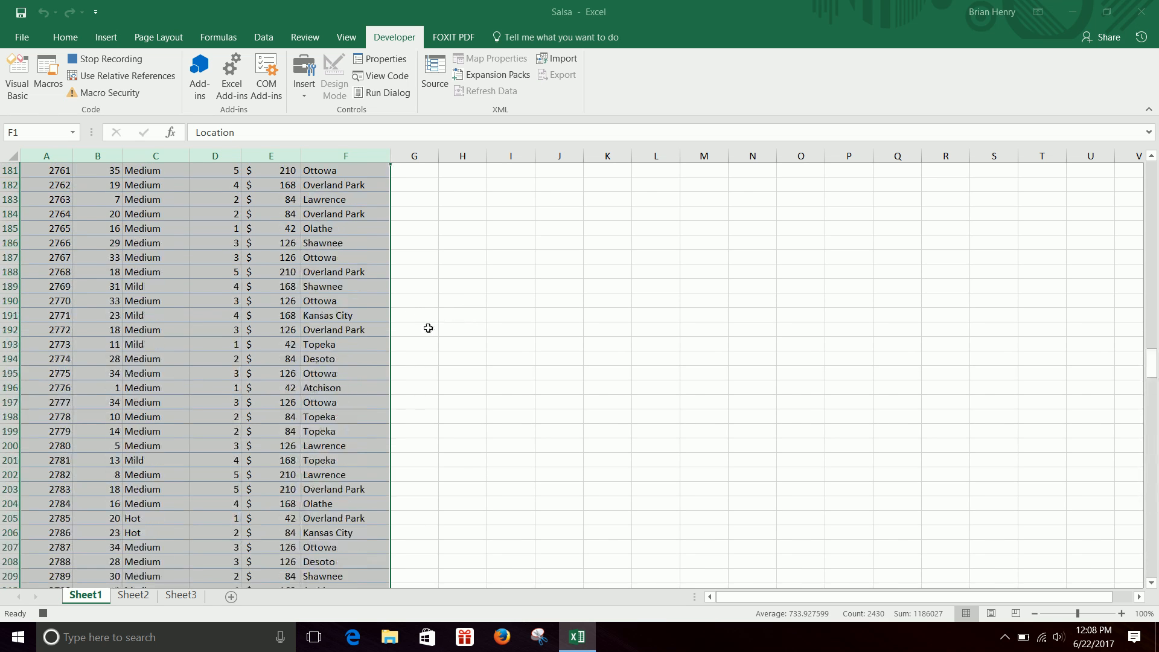
{"action": "mouse_move", "coordinate": [1151, 278]}
{"action": "left_mouse_down"}
{"action": "mouse_move", "coordinate": [1150, 157]}
{"action": "mouse_move", "coordinate": [1153, 269]}
{"action": "left_mouse_up"}
{"action": "scroll", "coordinate": [928, 270], "scroll_direction": "up", "scroll_amount": 20}
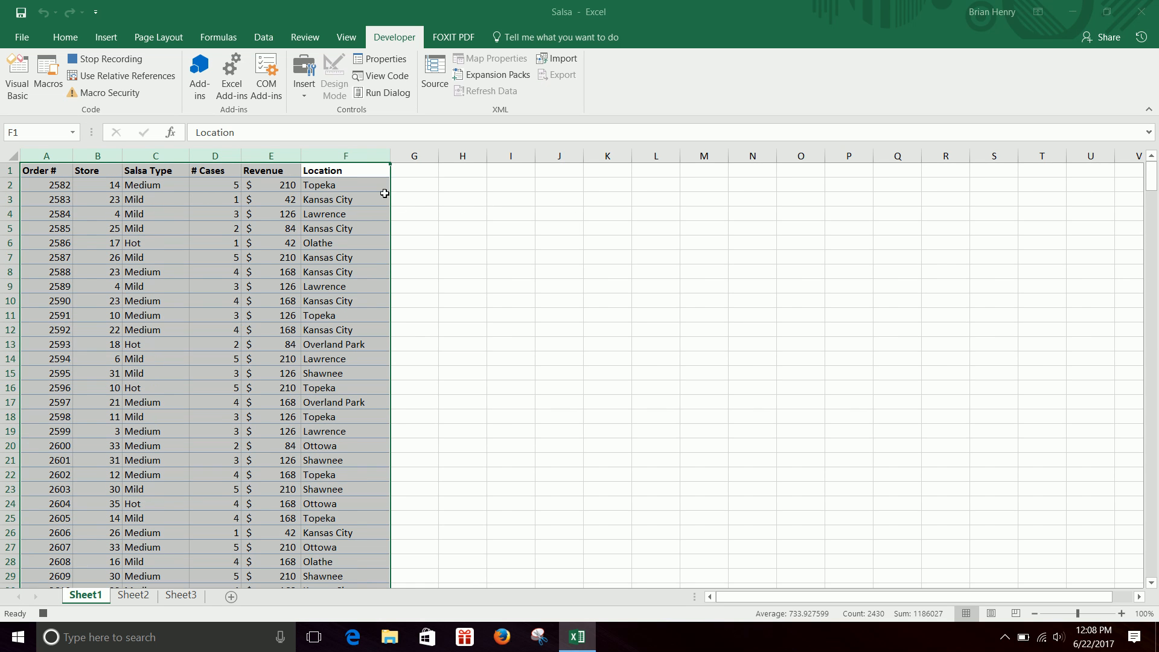
Sort the selected columns by Location values from A to Z.
{"action": "left_click", "coordinate": [271, 40]}
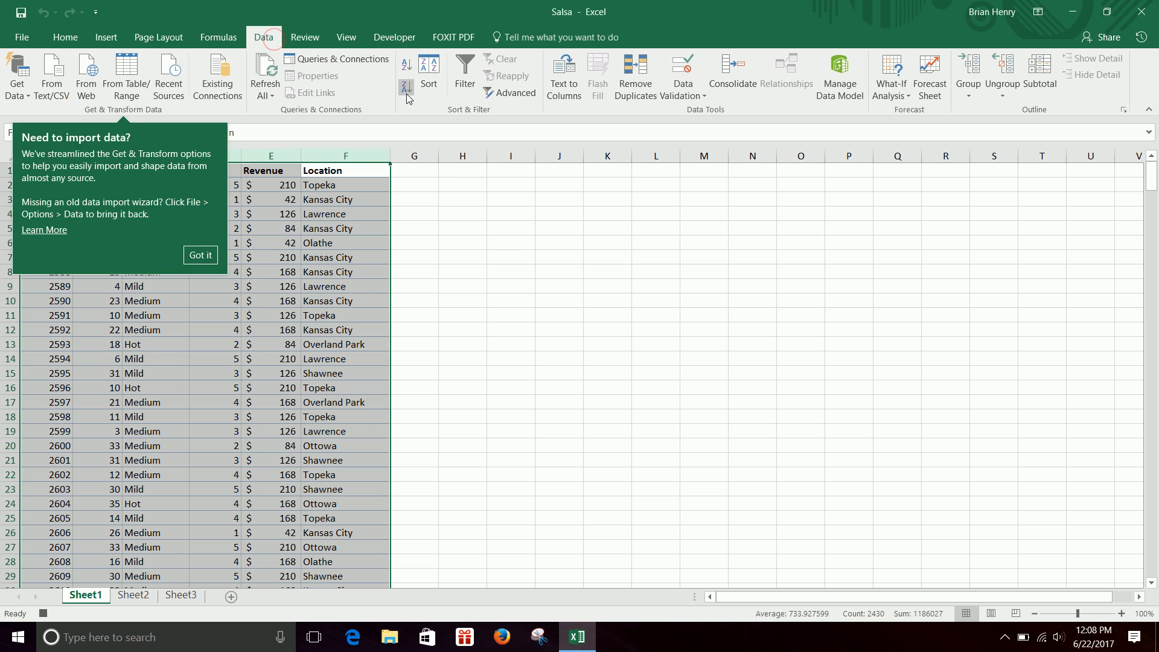
{"action": "left_click", "coordinate": [428, 77]}
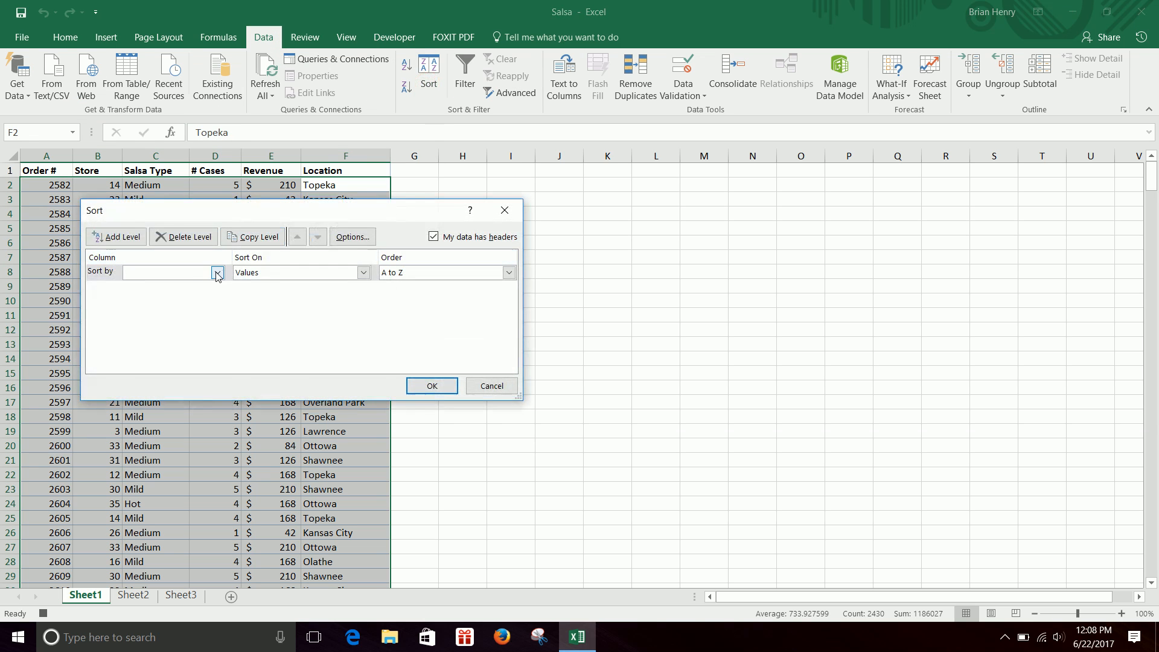
{"action": "left_click", "coordinate": [217, 272]}
{"action": "left_click", "coordinate": [162, 338]}
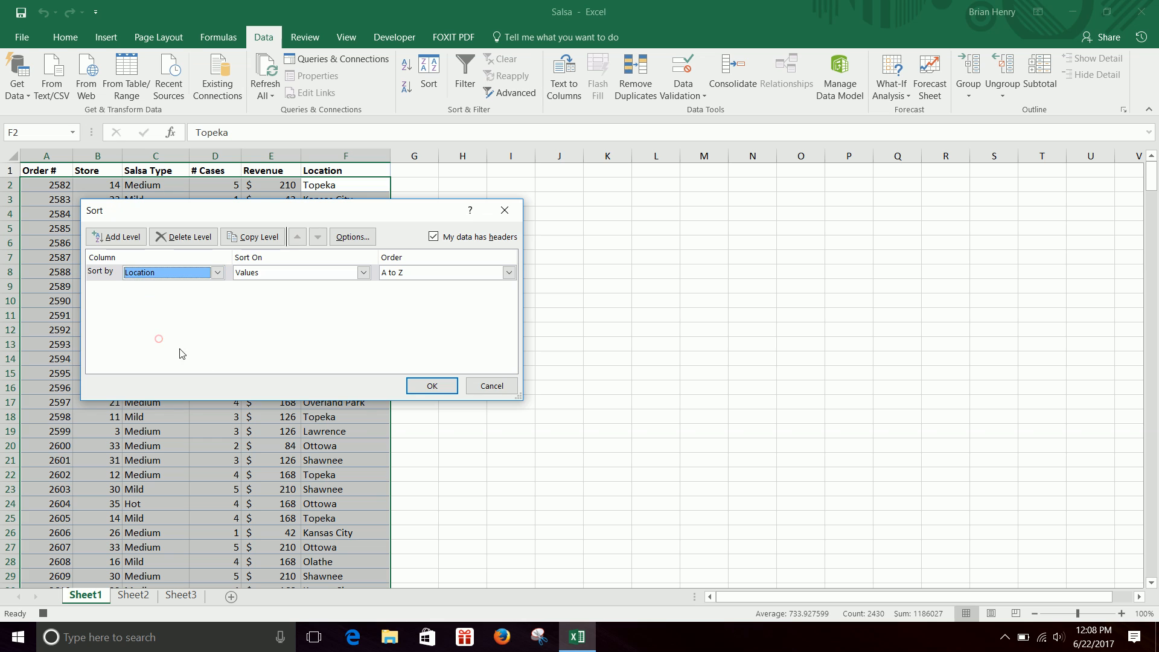
{"action": "left_click", "coordinate": [422, 383]}
{"action": "left_click", "coordinate": [335, 175]}
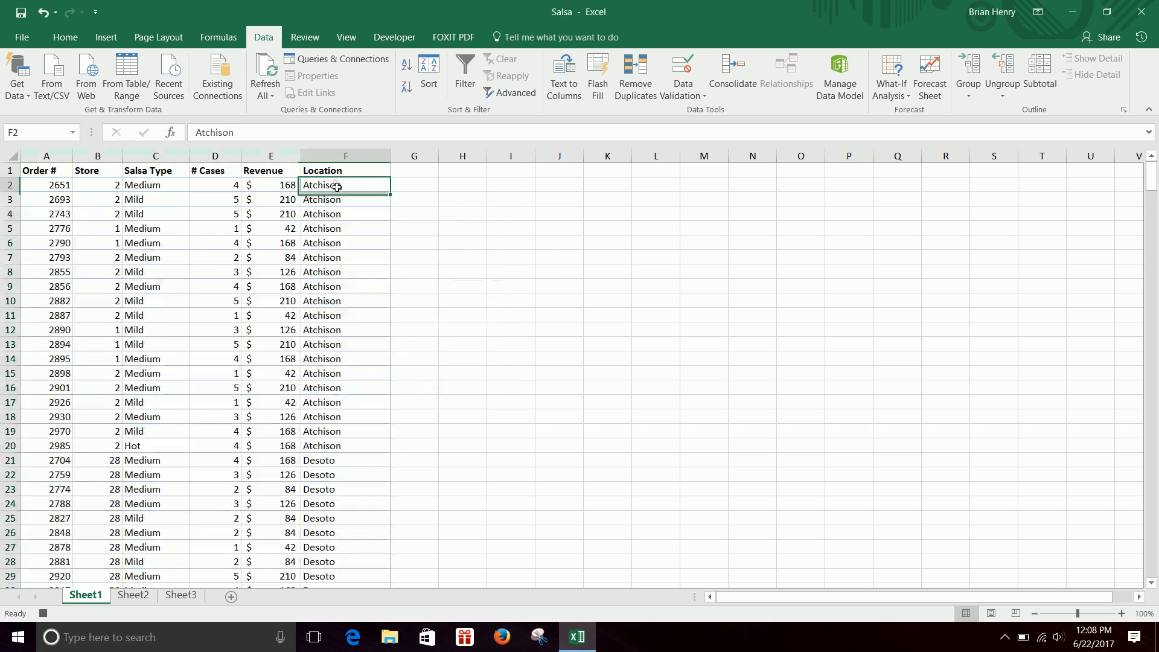
{"action": "left_click", "coordinate": [356, 170]}
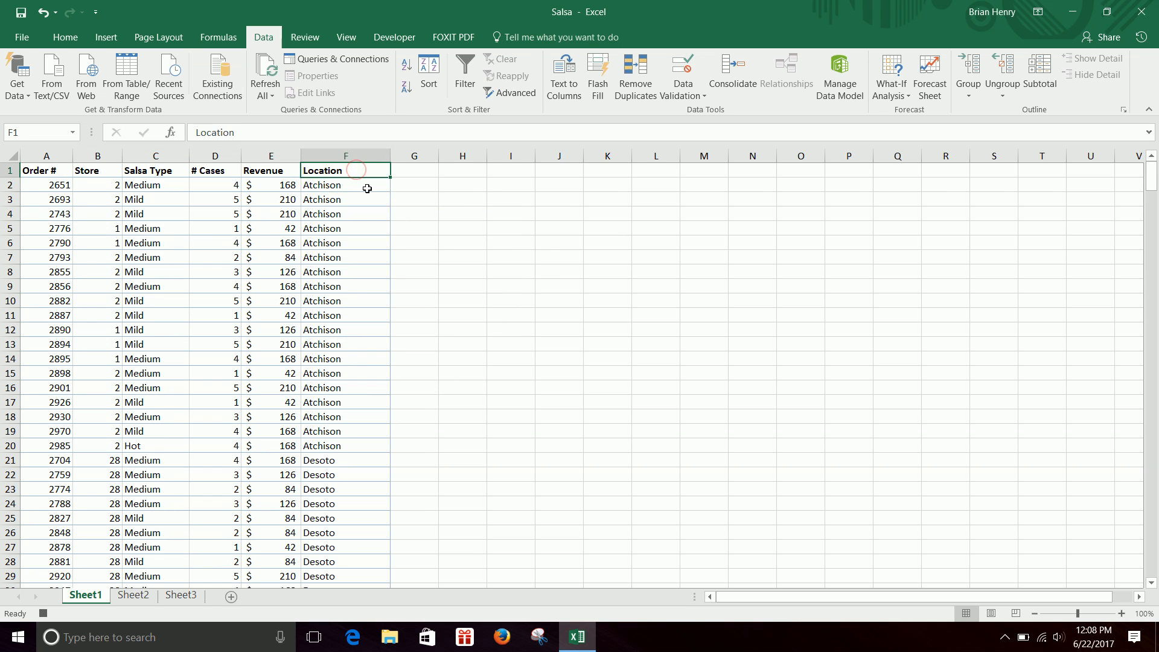
{"action": "key", "text": "ctrl+shift+Down"}
{"action": "key", "text": "ctrl+c"}
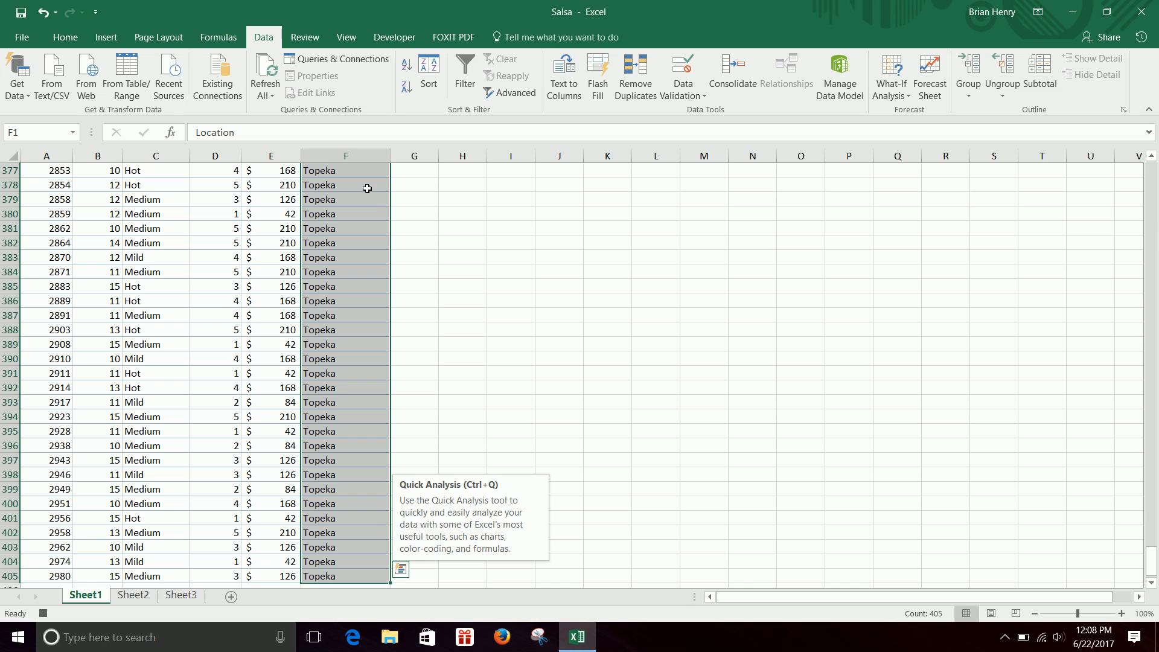
{"action": "left_click", "coordinate": [400, 569]}
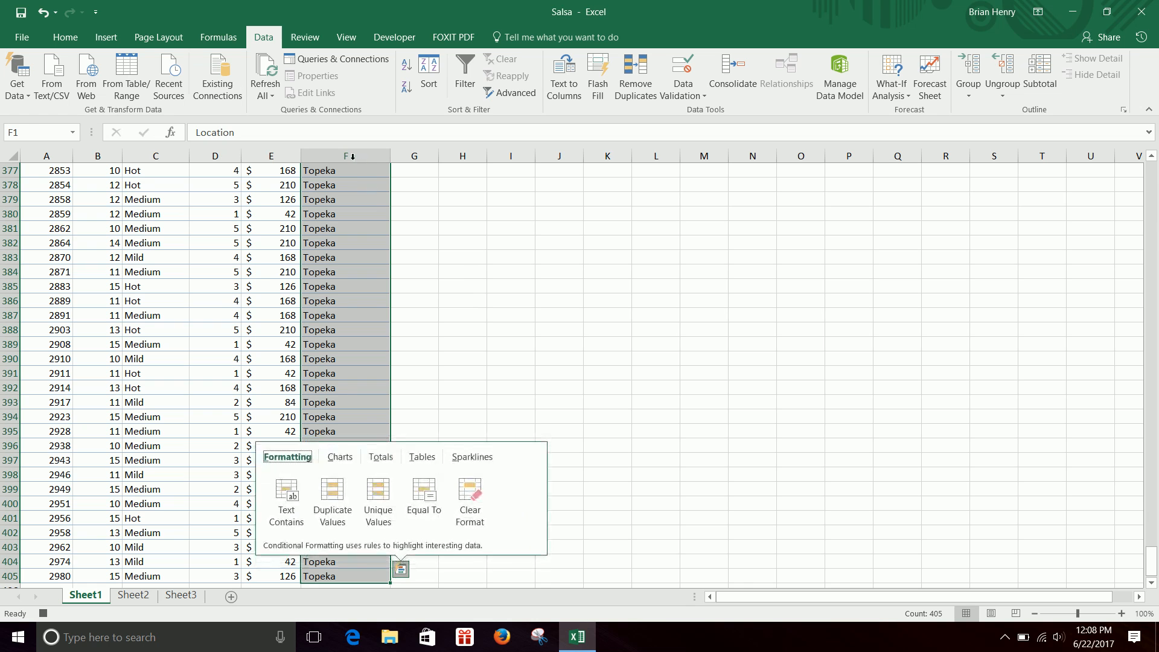
{"action": "key", "text": "Escape"}
Select the entire Location column F and copy it.
{"action": "scroll", "coordinate": [498, 291], "scroll_direction": "up", "scroll_amount": 20}
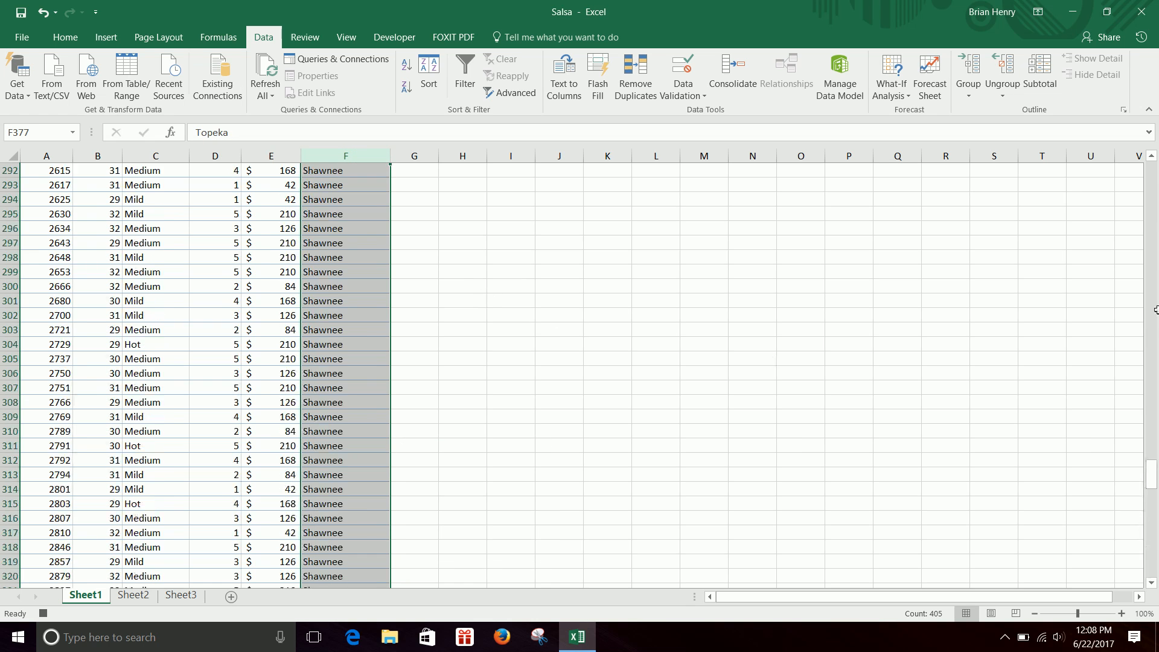
{"action": "left_click_drag", "start_coordinate": [1153, 480], "coordinate": [1153, 568]}
{"action": "scroll", "coordinate": [350, 541], "scroll_direction": "down", "scroll_amount": 8}
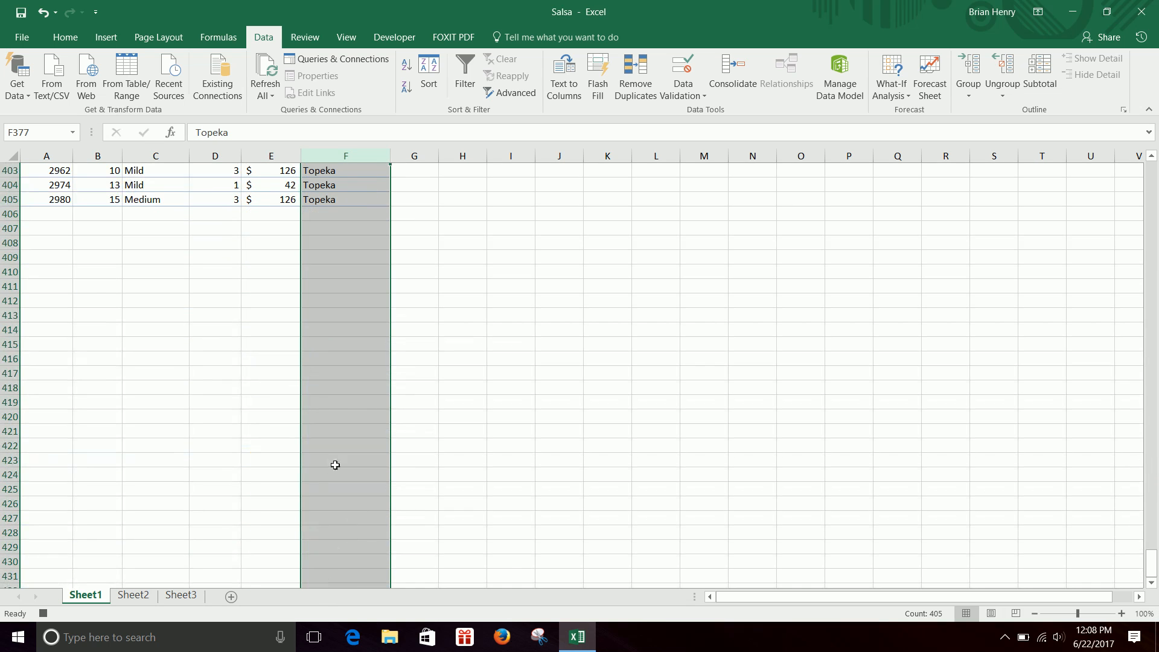
{"action": "left_click_drag", "start_coordinate": [1152, 568], "coordinate": [1151, 172]}
{"action": "left_click", "coordinate": [364, 158]}
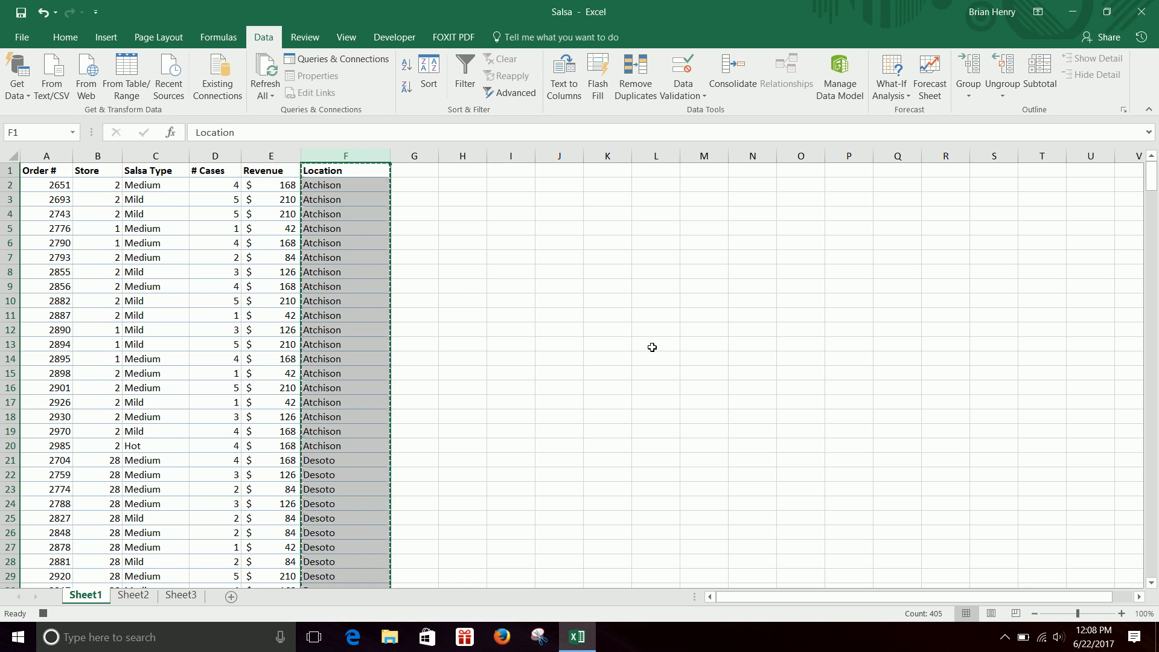
Try to paste the copied Location column at cell I4.
{"action": "left_click", "coordinate": [513, 213]}
{"action": "key", "text": "ctrl+v"}
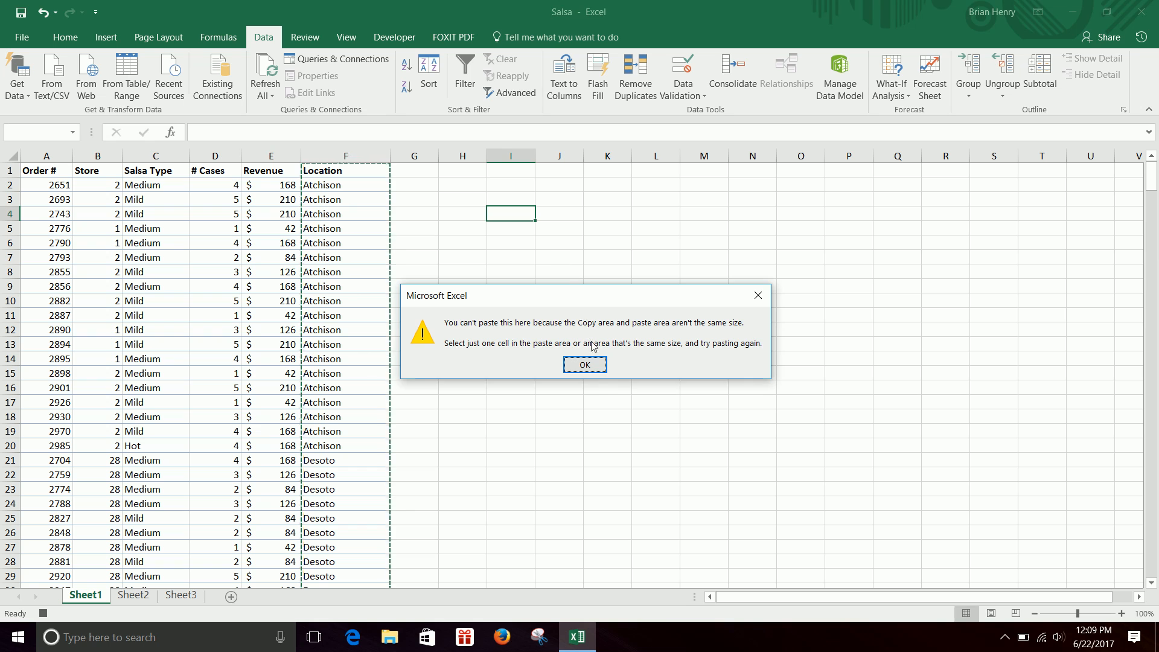
{"action": "left_click", "coordinate": [591, 366]}
Paste the copied Location column at cell I1 and remove its duplicate values.
{"action": "left_click", "coordinate": [508, 170]}
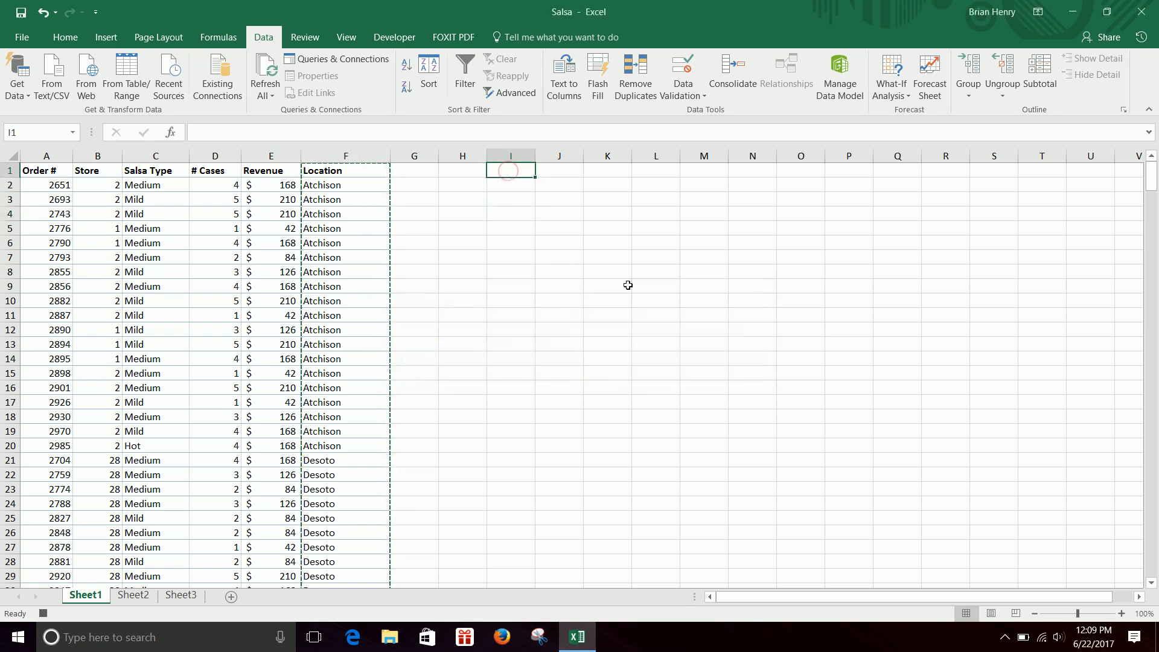
{"action": "key", "text": "ctrl+v"}
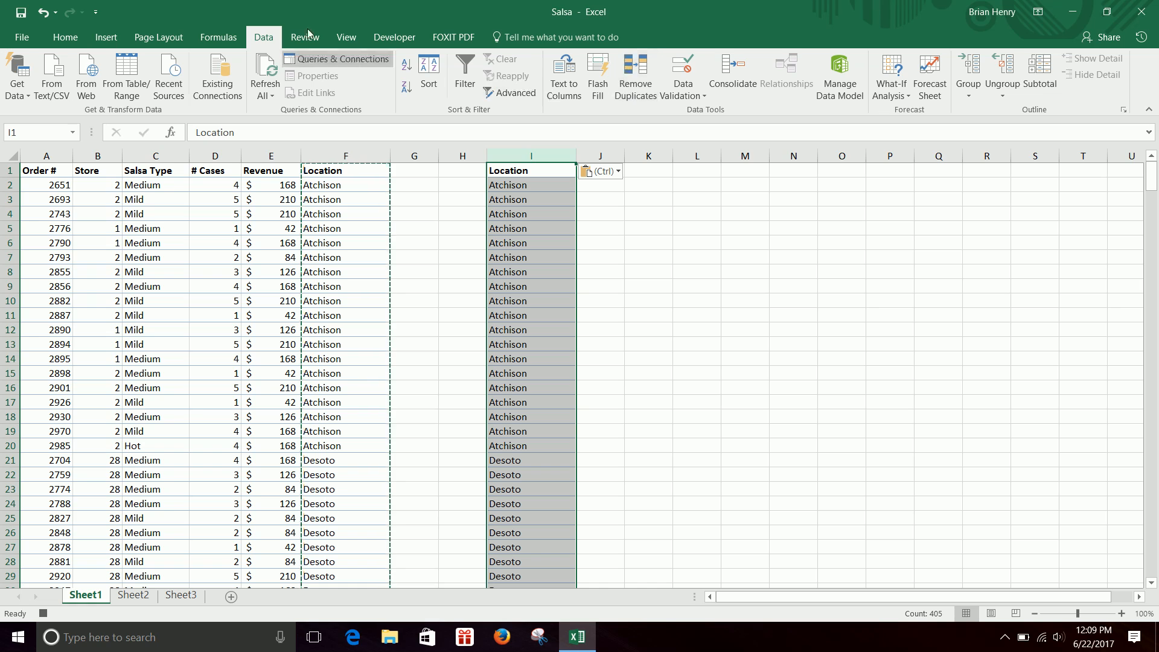
{"action": "left_click", "coordinate": [636, 75]}
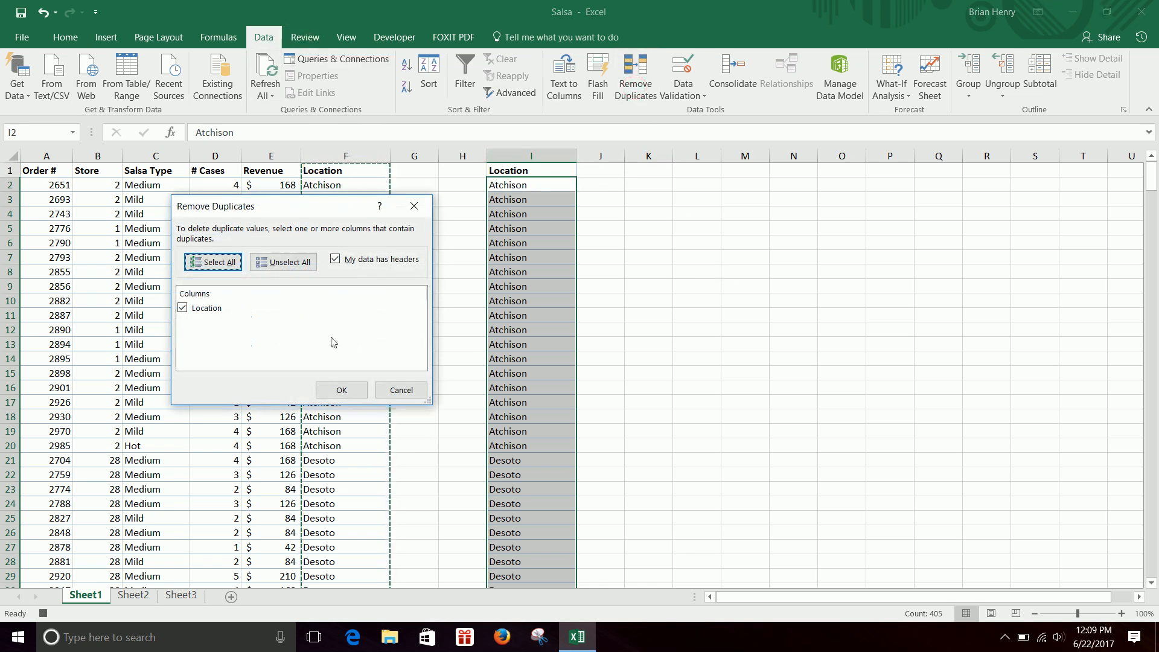
{"action": "left_click", "coordinate": [342, 390]}
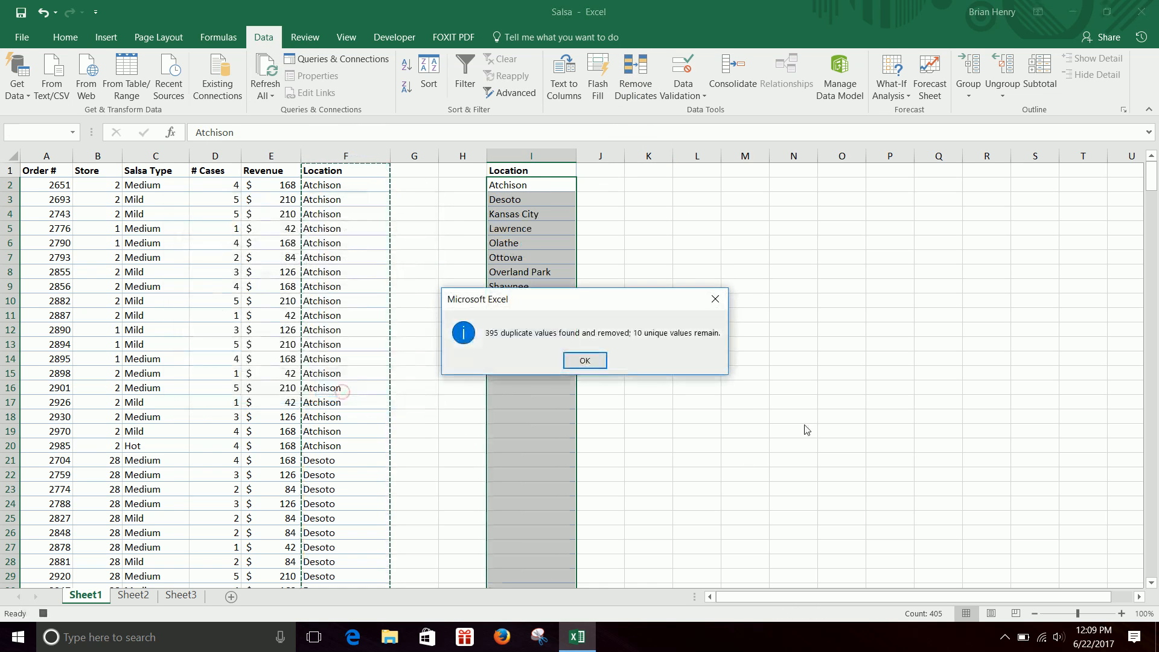
{"action": "left_click", "coordinate": [587, 358]}
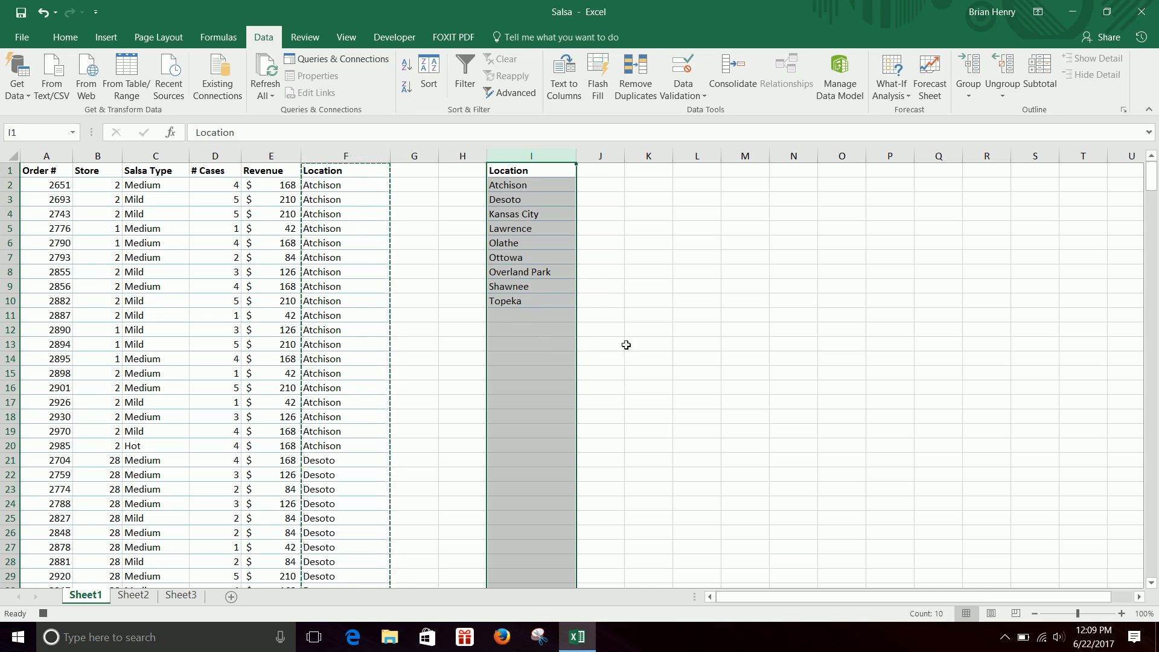
Enter the header "# of Cases" in cell J1 beside the unique Location list.
{"action": "left_click", "coordinate": [602, 172]}
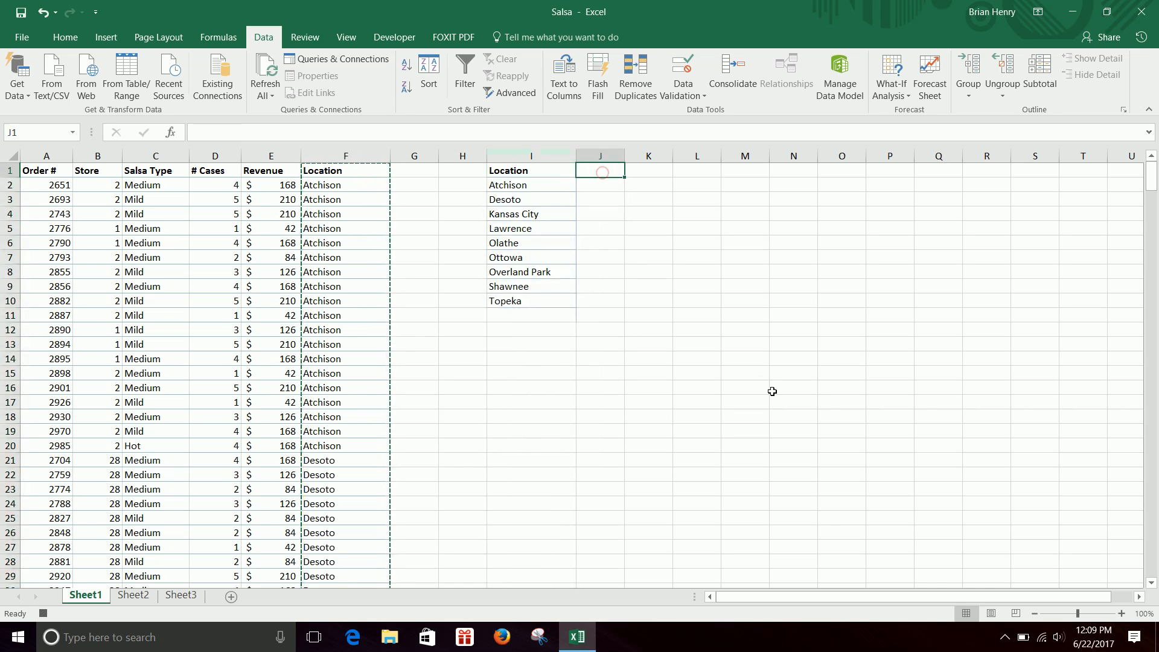
{"action": "type", "text": "# of Cases"}
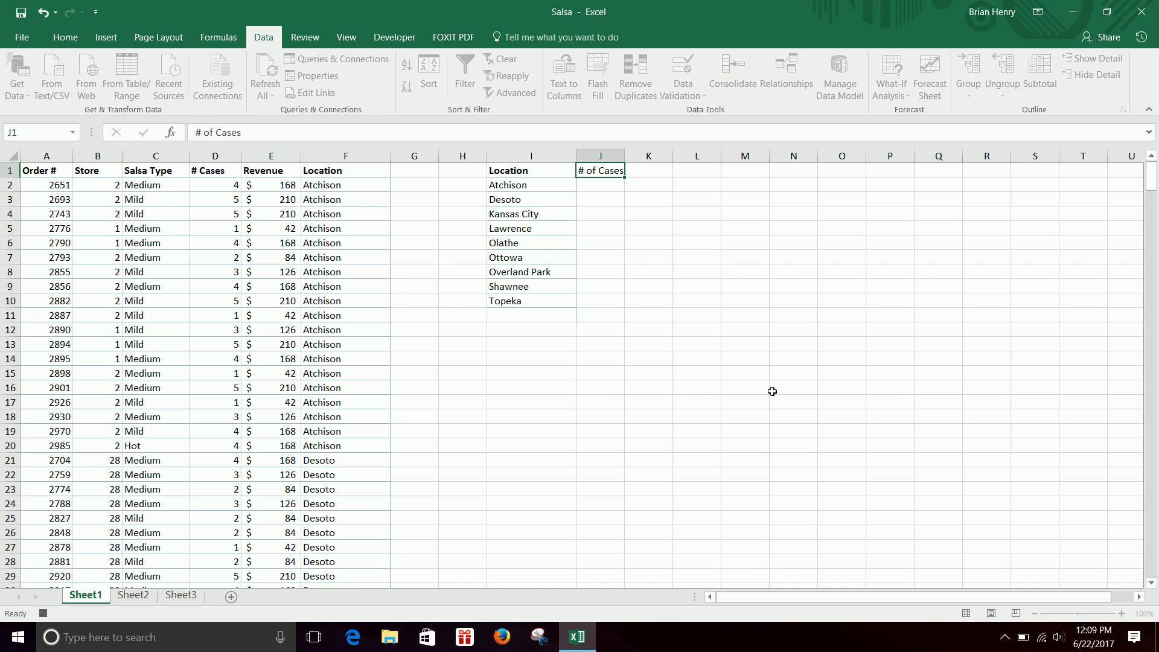
{"action": "key", "text": "Return"}
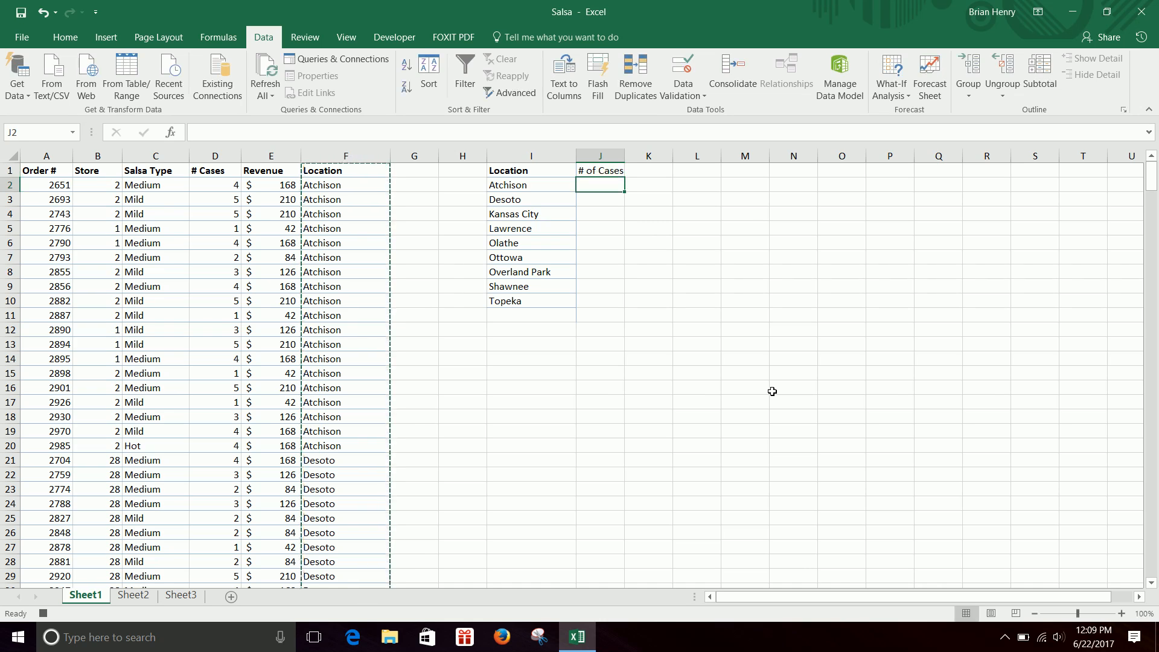
Enter =SUMIF(F:F,I2,D:D) in cell J2 to sum the cases for the first location.
{"action": "type", "text": "=sumif("}
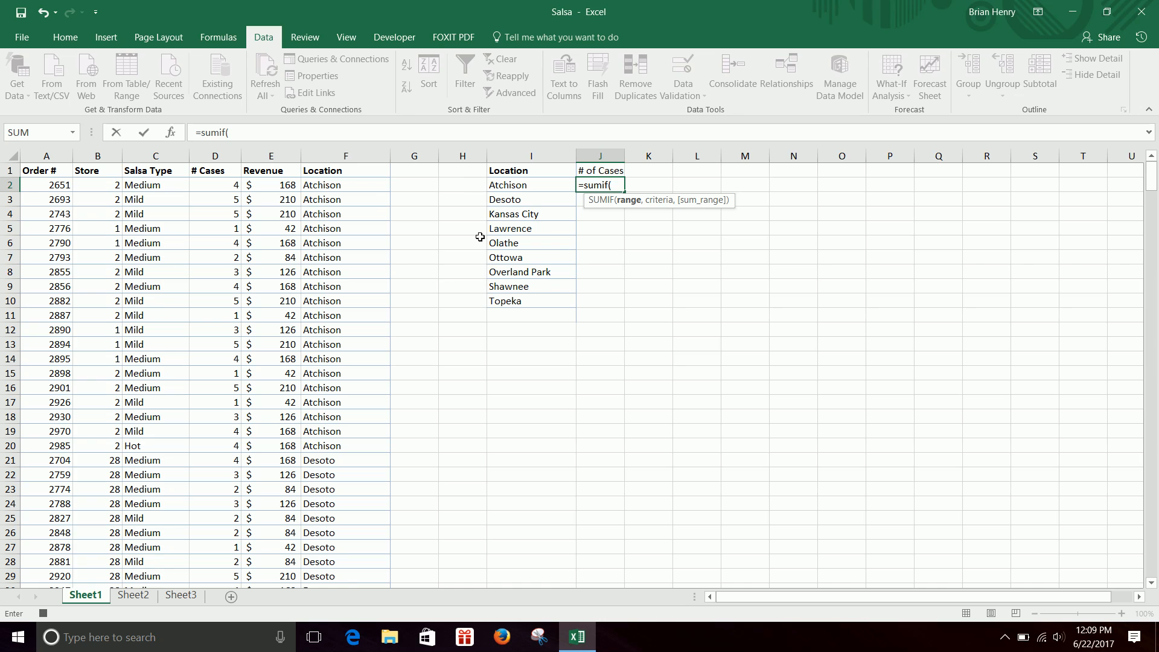
{"action": "left_click", "coordinate": [339, 155]}
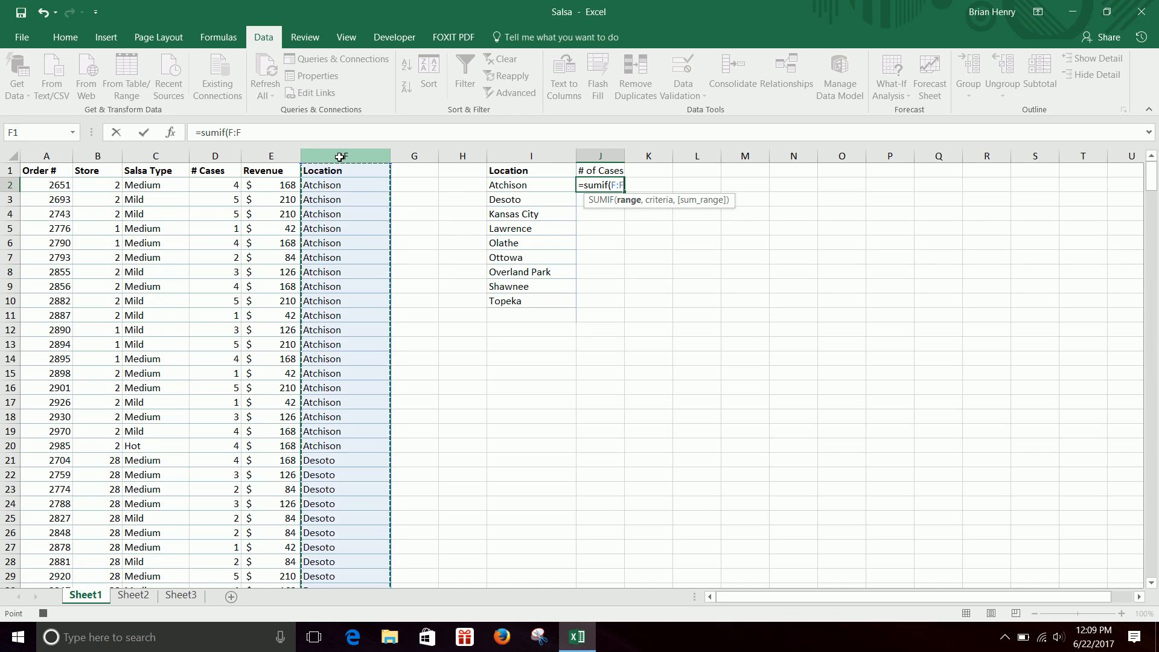
{"action": "type", "text": ","}
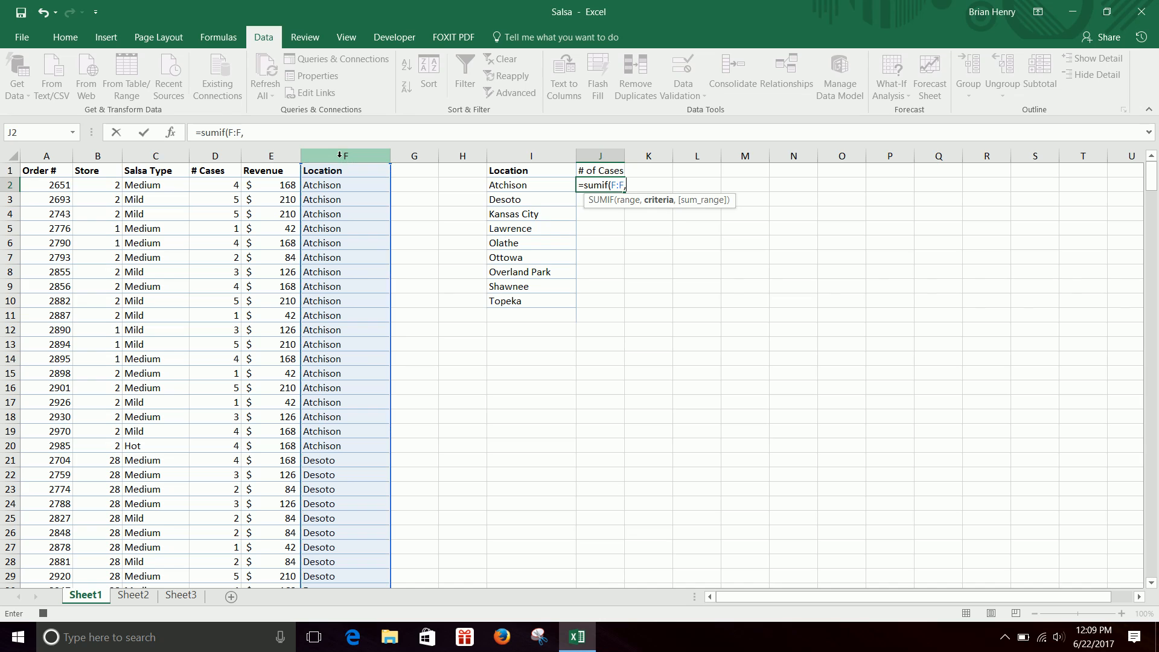
{"action": "left_click", "coordinate": [507, 185]}
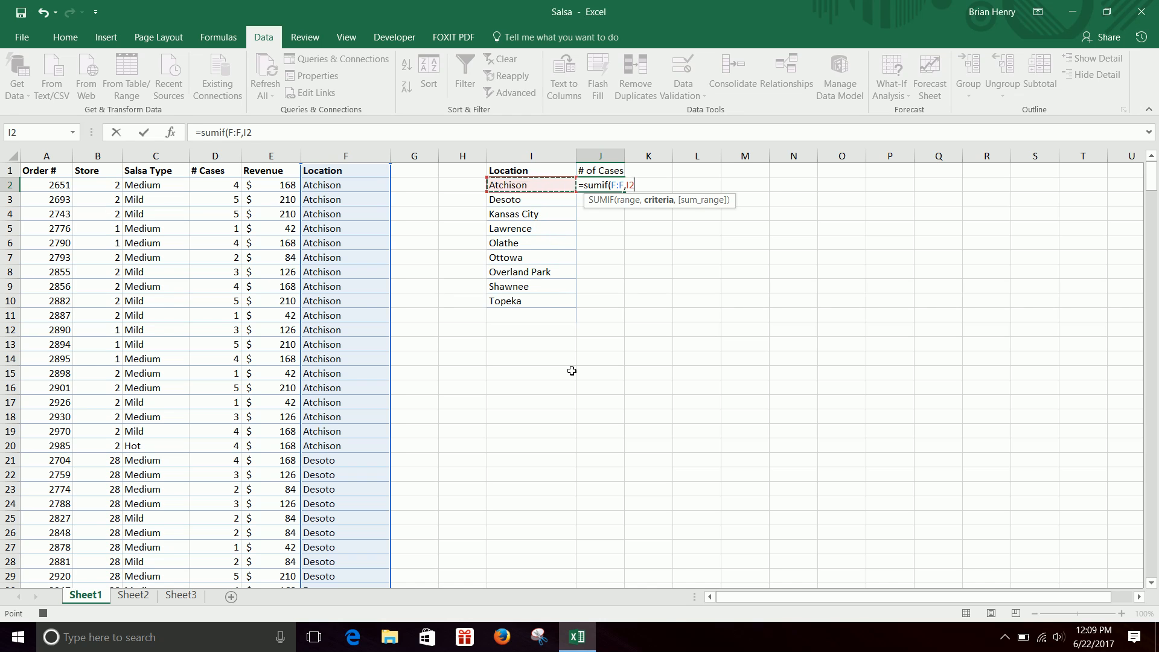
{"action": "type", "text": ","}
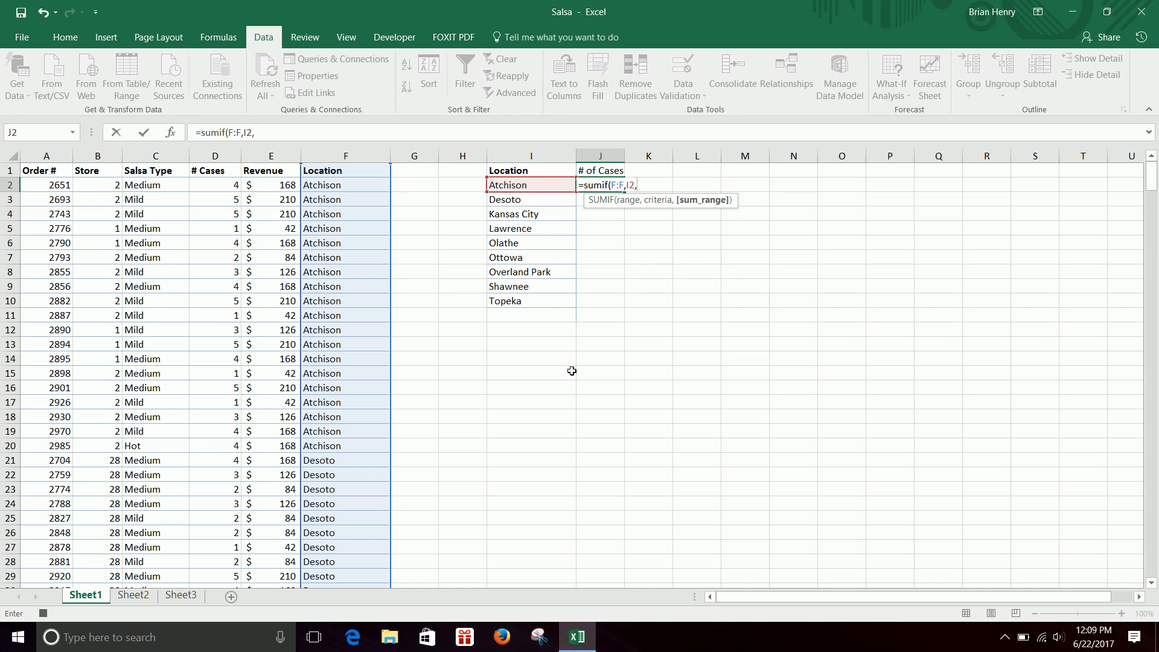
{"action": "left_click", "coordinate": [215, 156]}
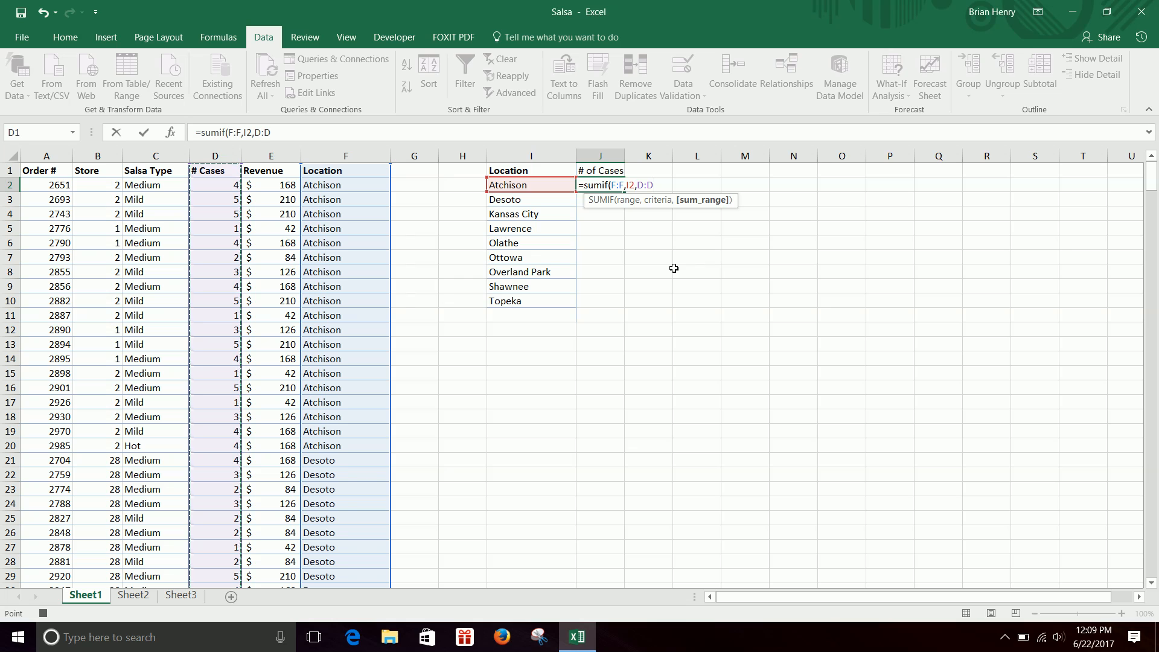
{"action": "type", "text": ")"}
{"action": "key", "text": "Return"}
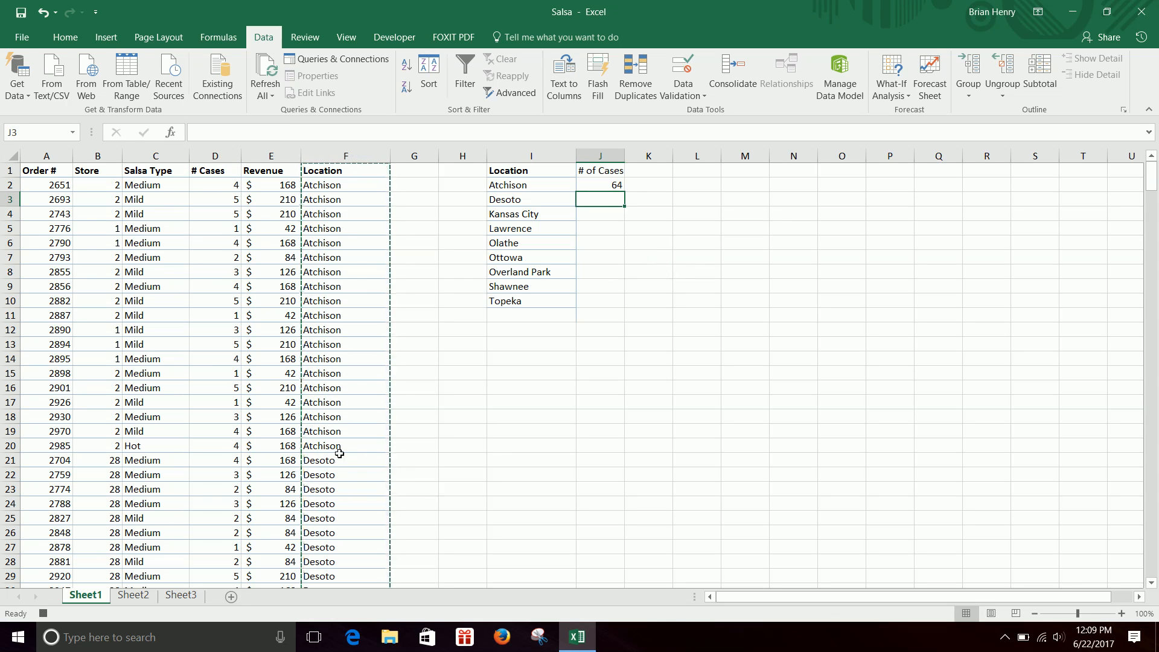
Check the sum of Atchison's case counts in D2:D20, and fill the J2 formula down through J10.
{"action": "left_click_drag", "start_coordinate": [232, 449], "coordinate": [230, 184]}
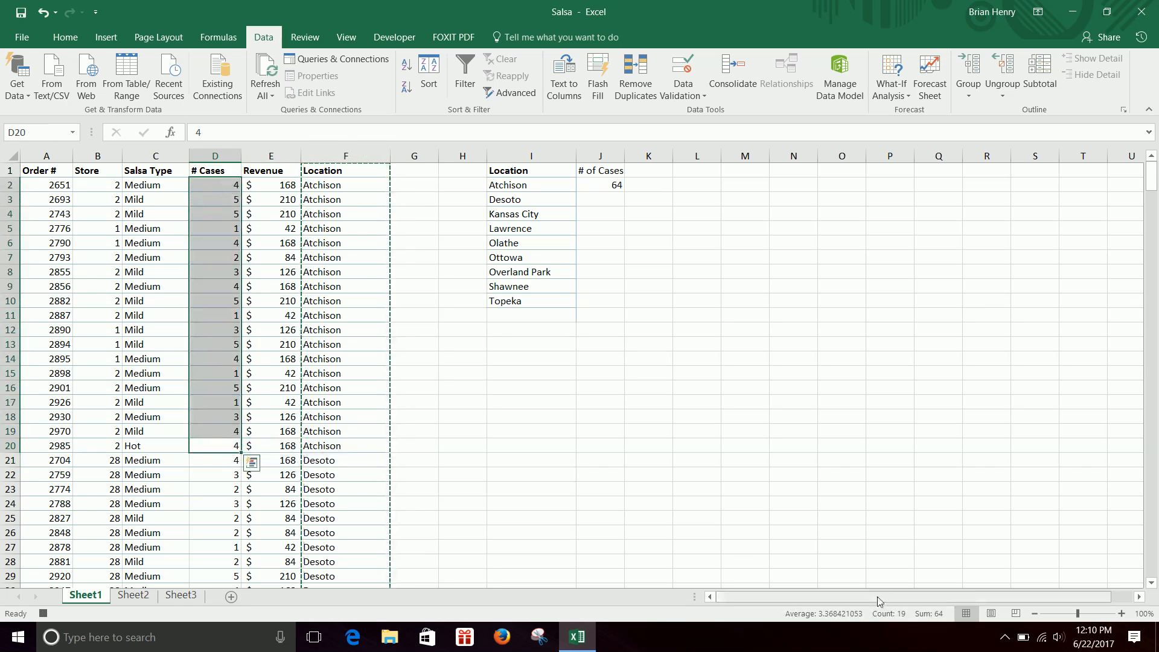
{"action": "left_click", "coordinate": [612, 185]}
{"action": "double_click", "coordinate": [624, 191]}
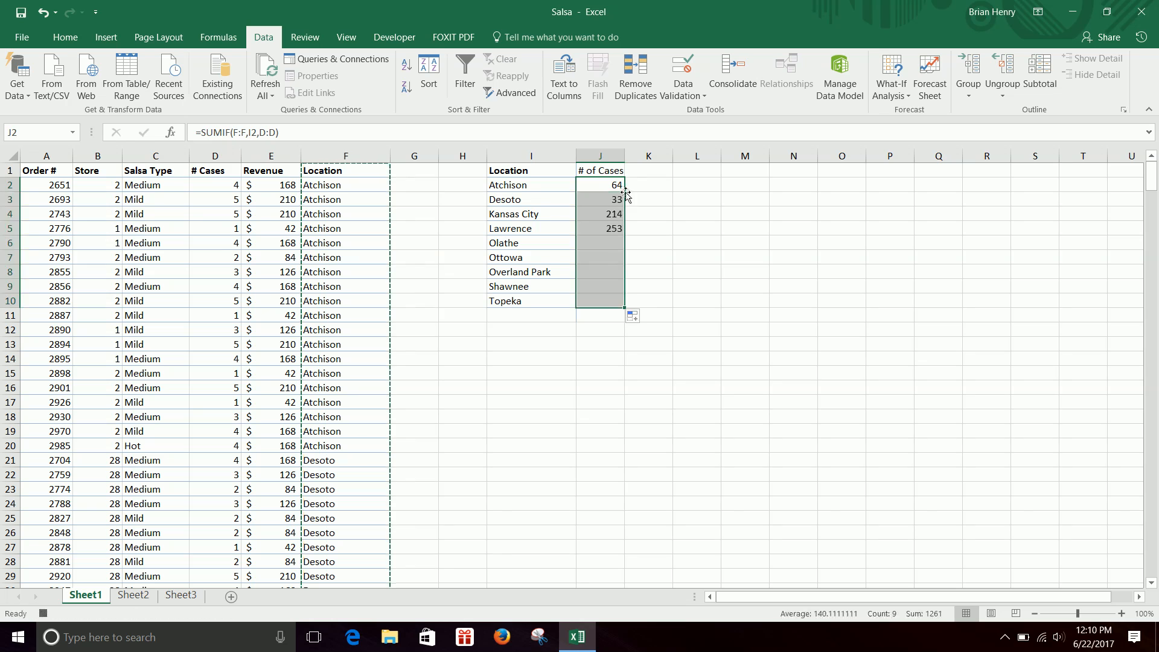
Insert an AutoSum total of the case counts in cell J11.
{"action": "left_click", "coordinate": [543, 307]}
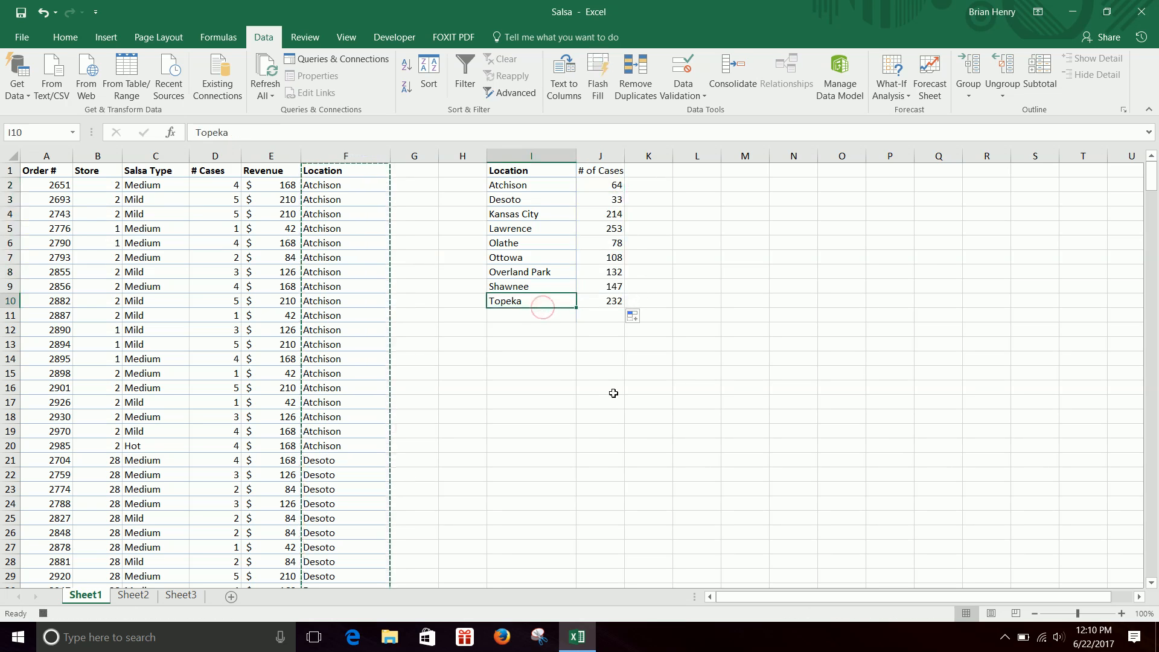
{"action": "key", "text": "Right"}
{"action": "key", "text": "Down"}
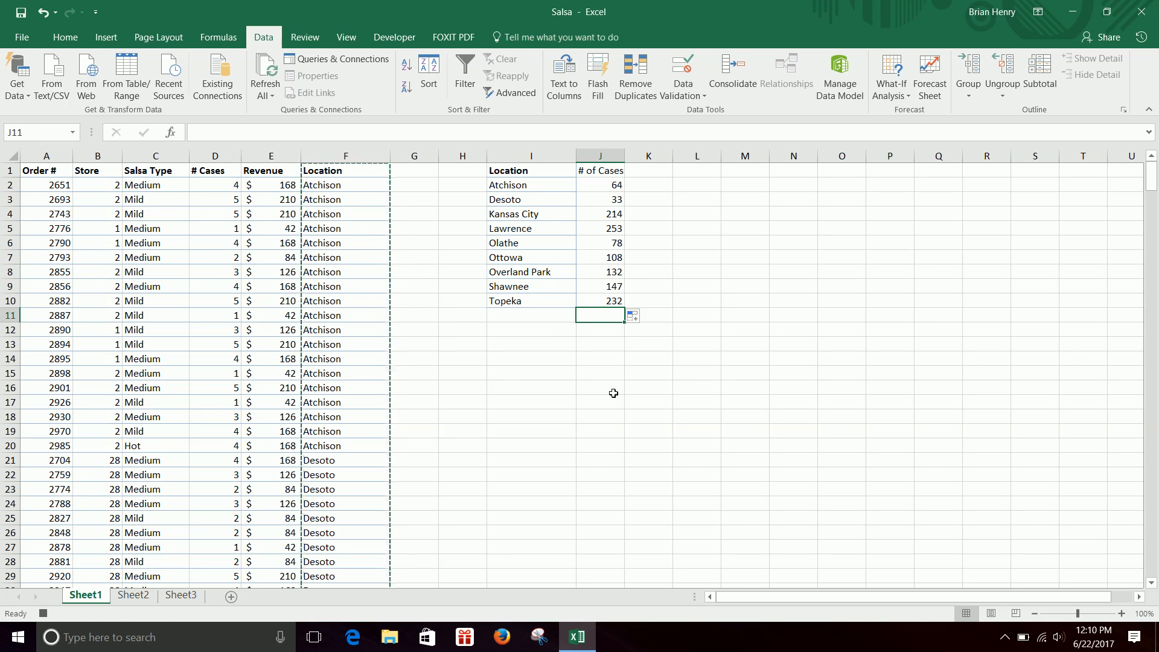
{"action": "key", "text": "alt+equal"}
{"action": "key", "text": "Return"}
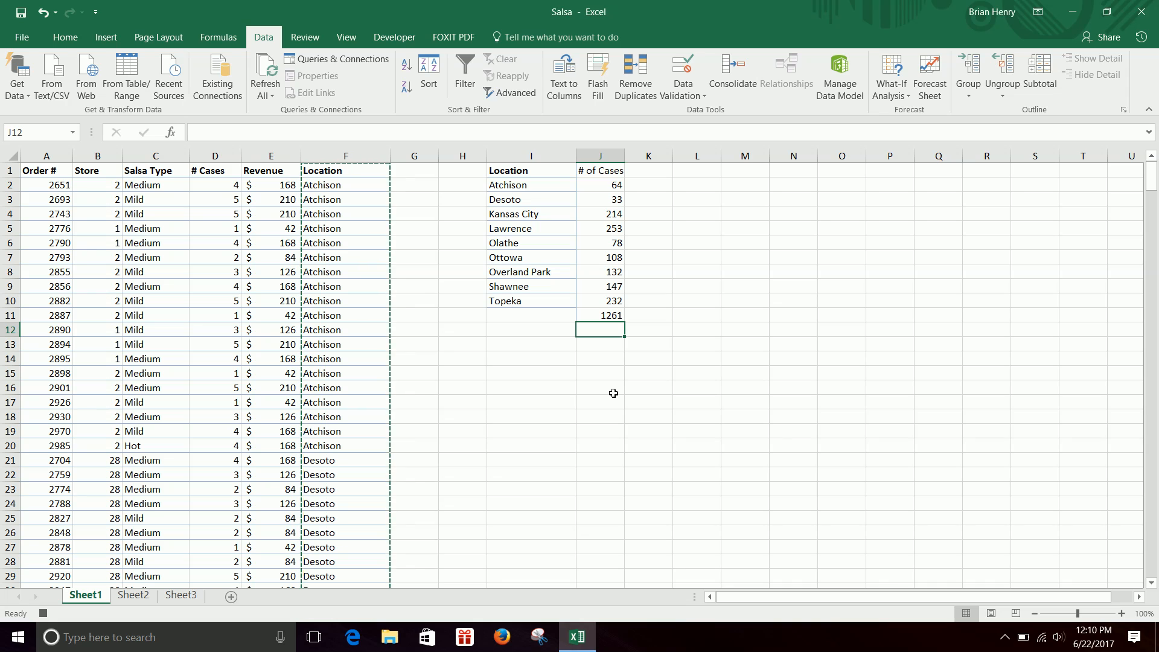
Label the total row by entering "Total Cases Sold" in cell I11.
{"action": "key", "text": "Left"}
{"action": "key", "text": "Up"}
{"action": "type", "text": "Tota"}
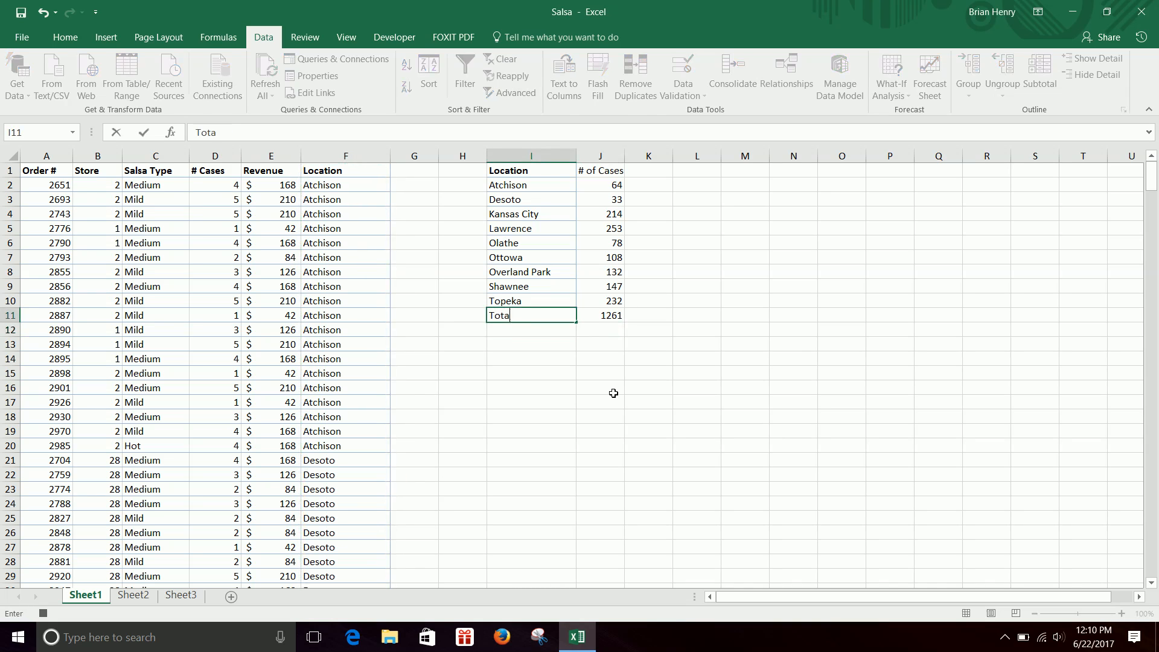
{"action": "type", "text": "l Cases Sold"}
{"action": "key", "text": "Return"}
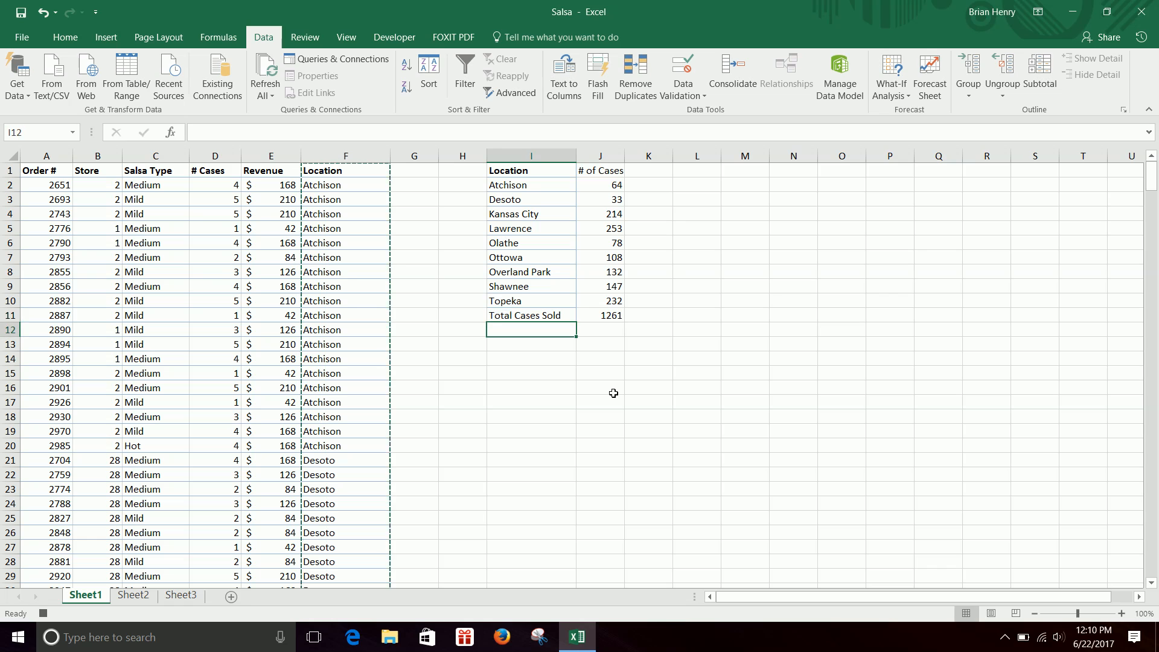
Select the summary table I1:J11 and stop recording the macro.
{"action": "left_click_drag", "start_coordinate": [532, 170], "coordinate": [607, 311]}
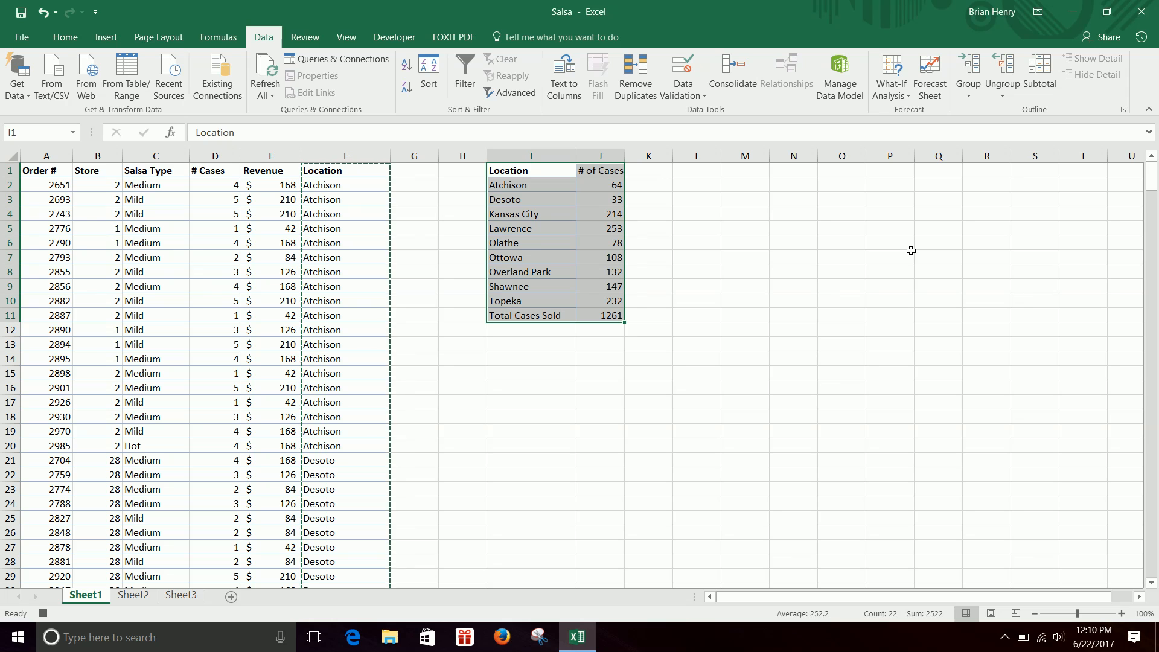
{"action": "left_click", "coordinate": [387, 37]}
{"action": "left_click", "coordinate": [99, 59]}
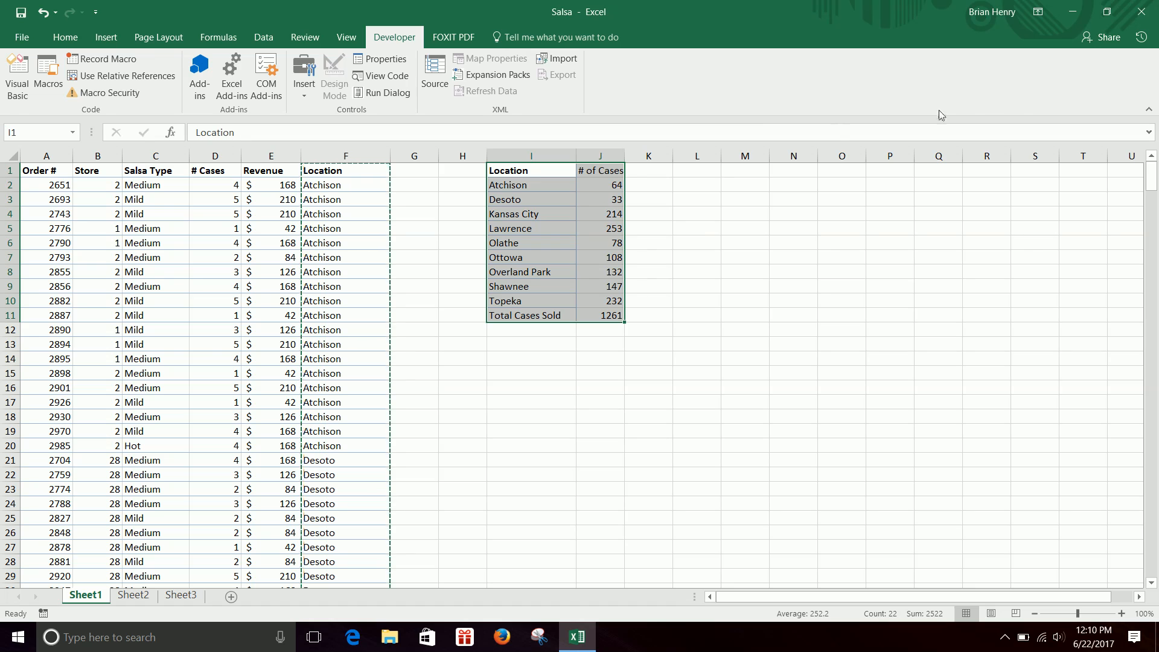
Close the Salsa workbook without saving its changes and reopen it from the recent files.
{"action": "left_click", "coordinate": [21, 37]}
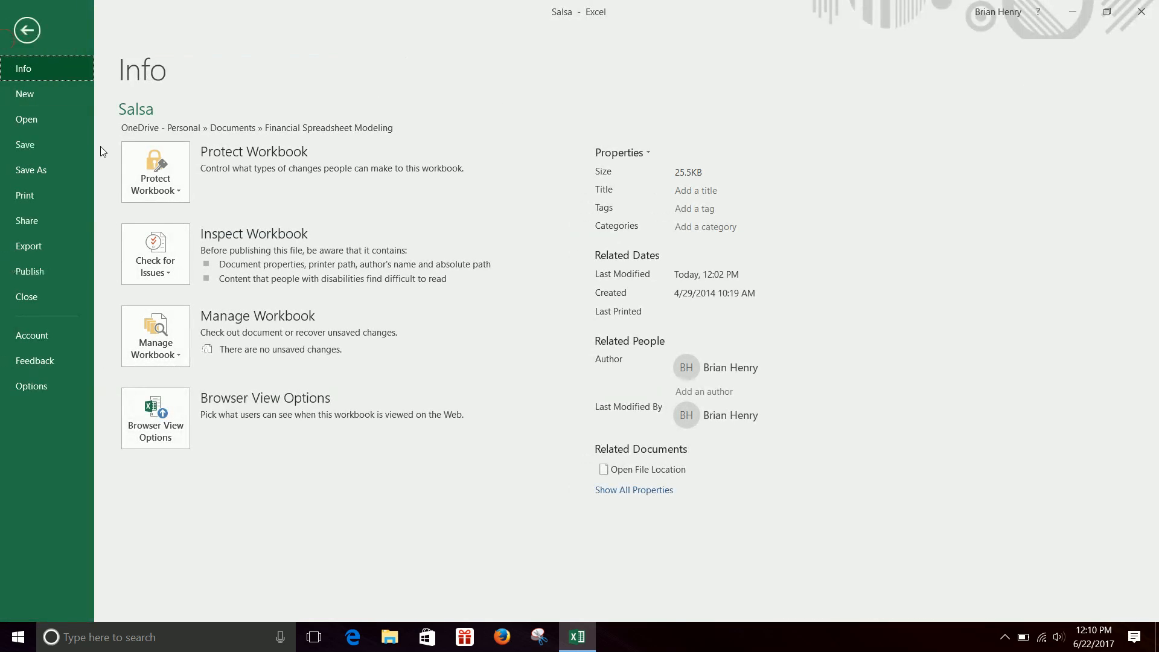
{"action": "left_click", "coordinate": [35, 298]}
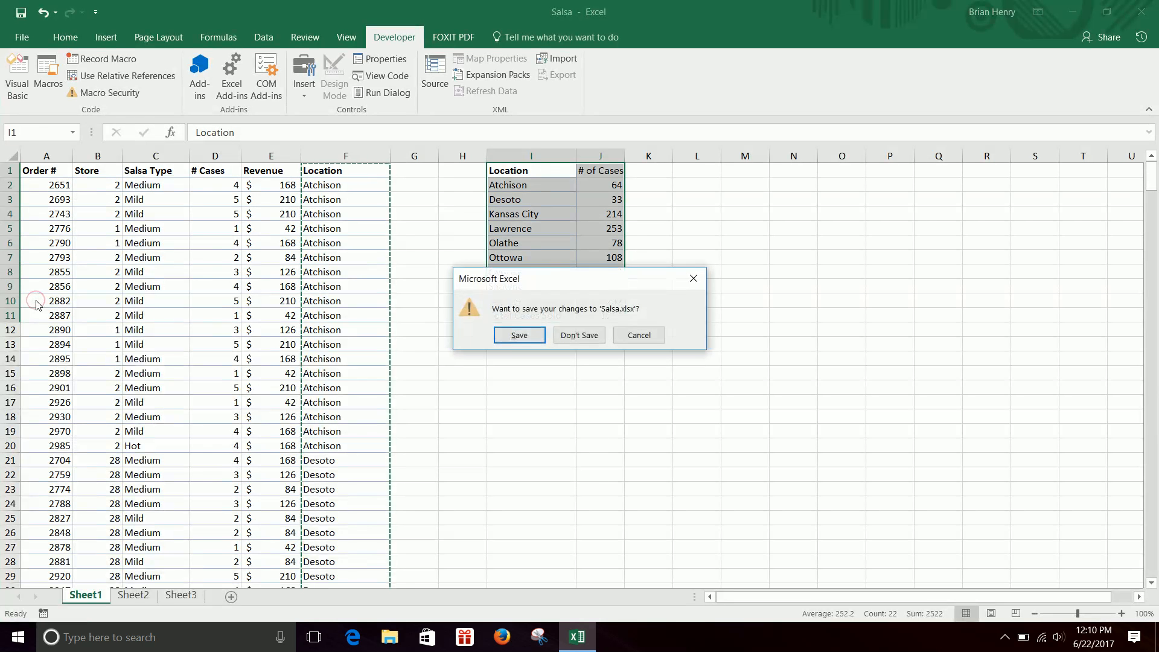
{"action": "left_click", "coordinate": [577, 337]}
{"action": "left_click", "coordinate": [529, 368]}
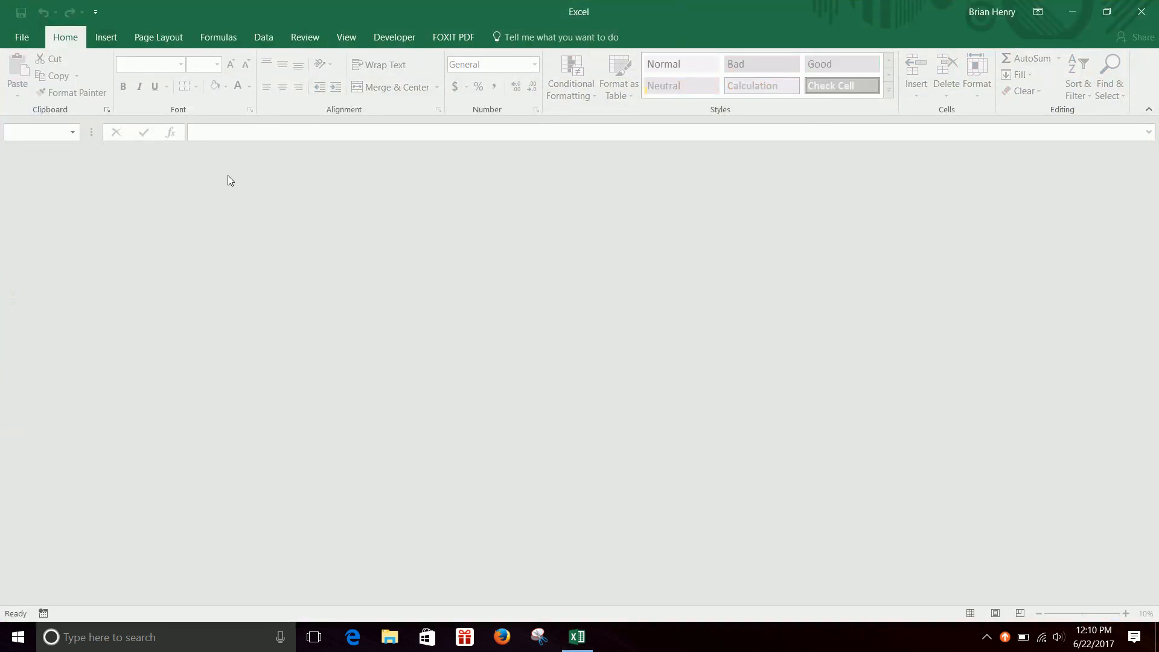
{"action": "left_click", "coordinate": [35, 40]}
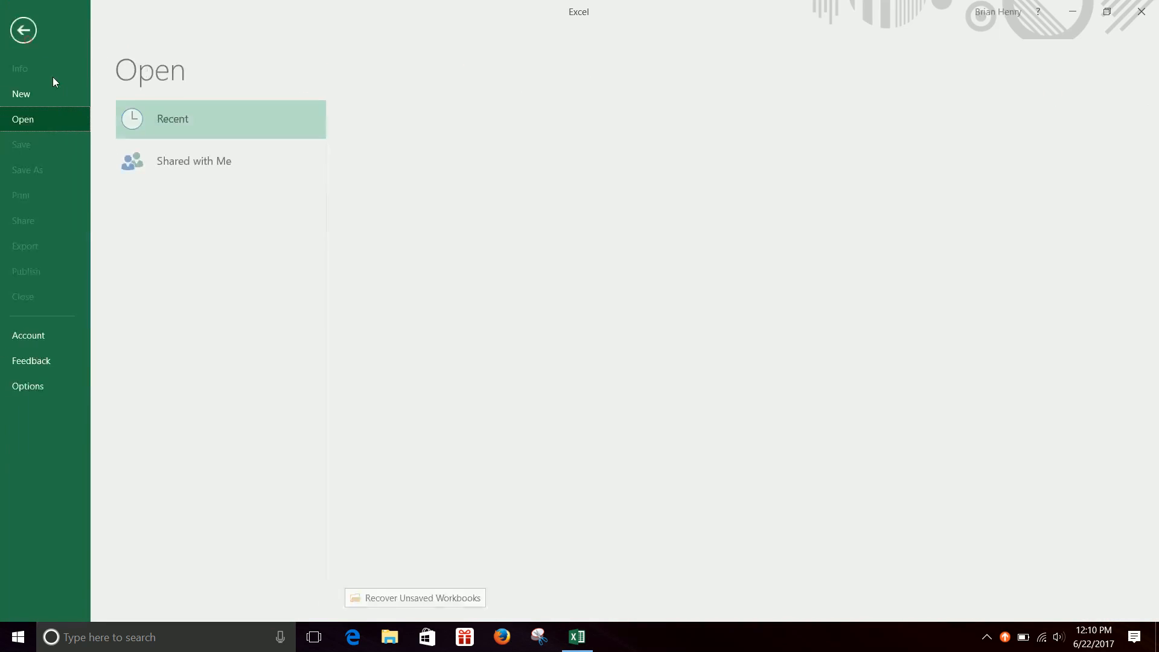
{"action": "left_click", "coordinate": [431, 131]}
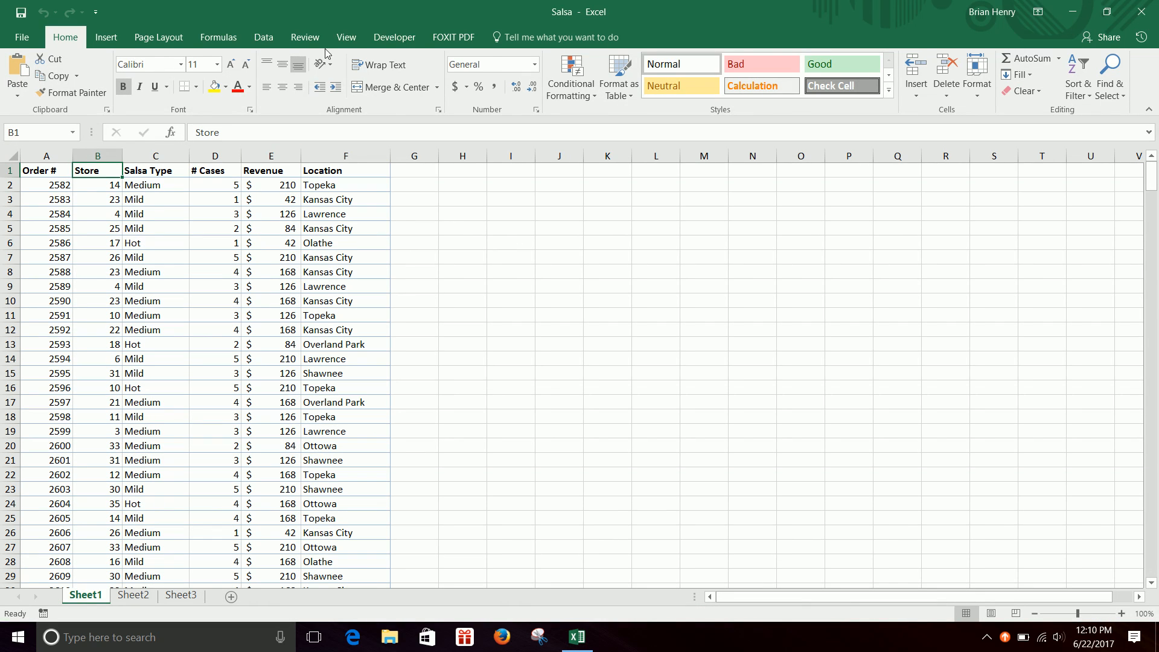
Run the PERSONAL.XLSB!LocationSums macro on the reopened Salsa sheet.
{"action": "left_click", "coordinate": [391, 38]}
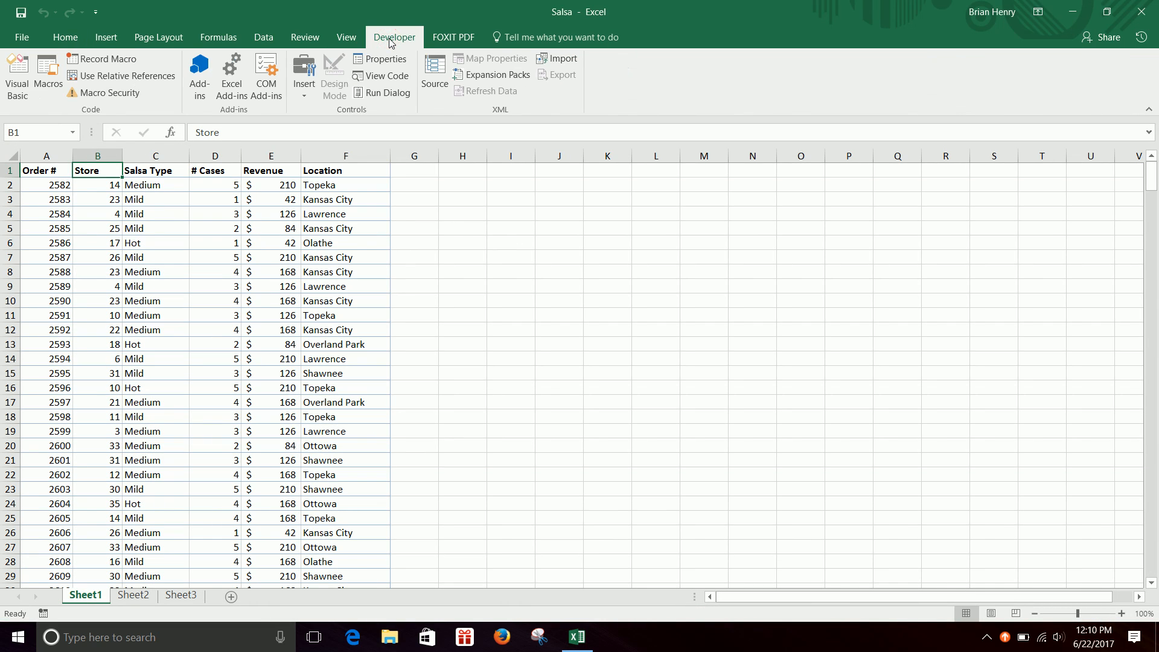
{"action": "left_click", "coordinate": [47, 71]}
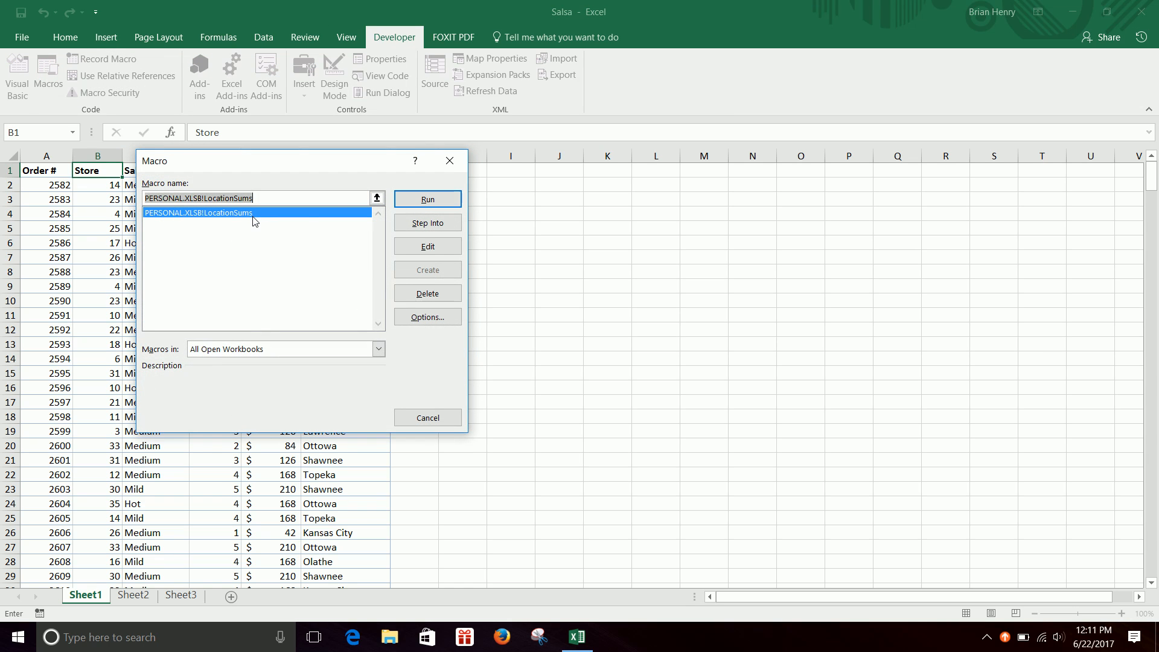
{"action": "left_click", "coordinate": [202, 212]}
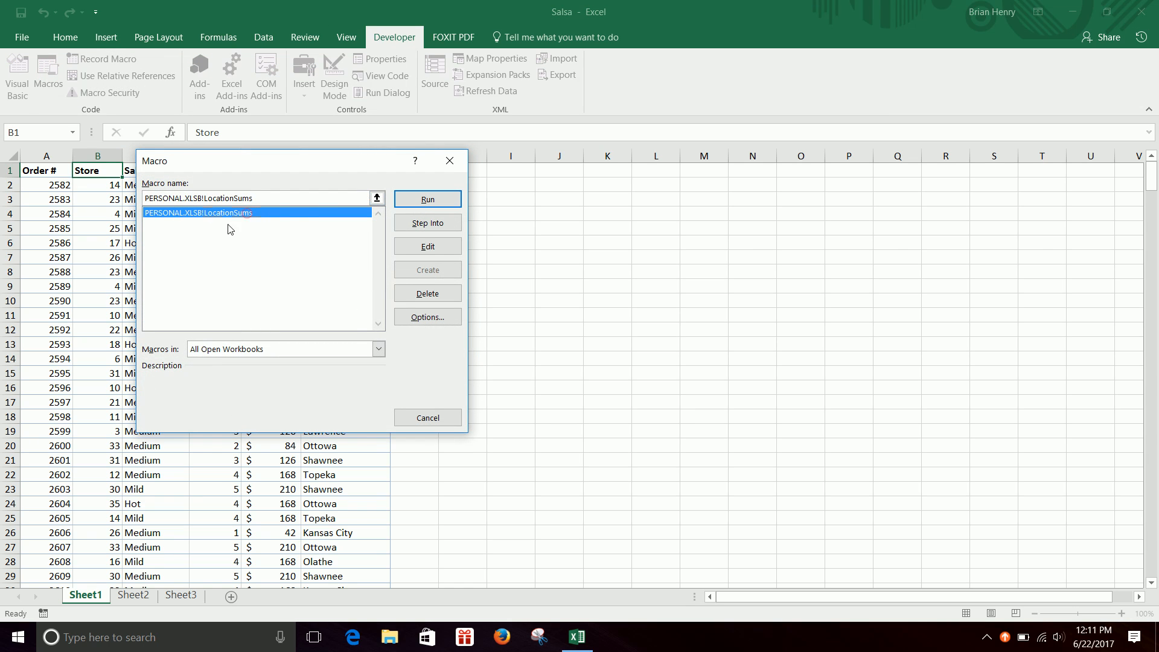
{"action": "left_click", "coordinate": [429, 199]}
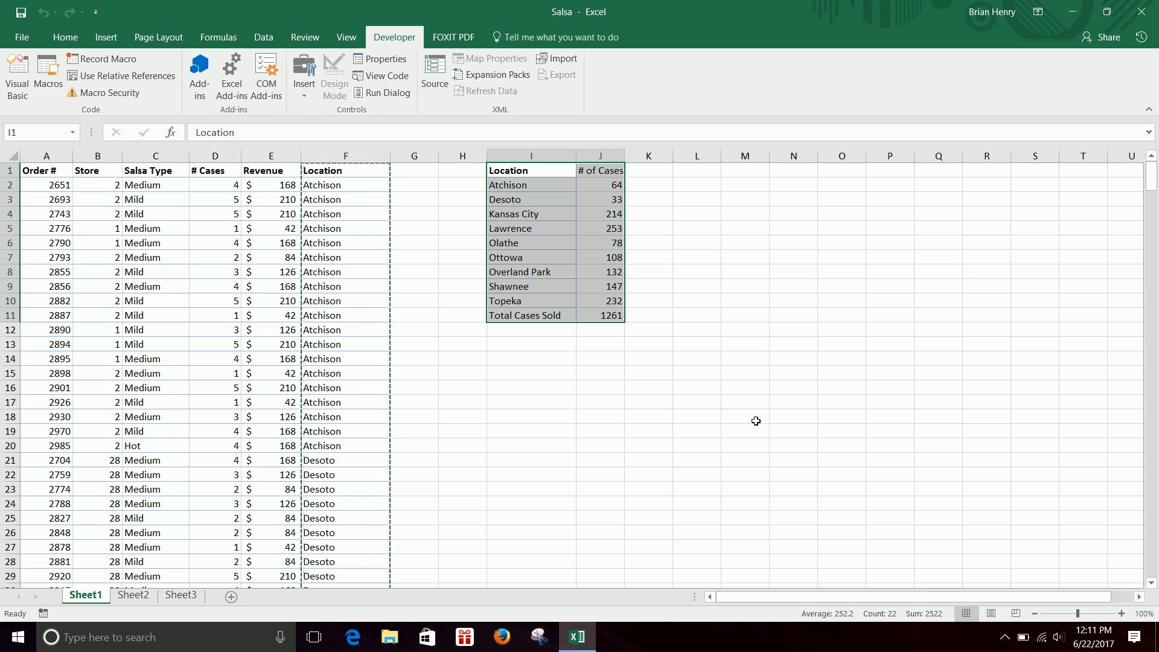
Draw a rectangle about 1.33" wide and 0.4" high around cells M6 to N7, beside the summary table.
{"action": "left_click", "coordinate": [736, 245]}
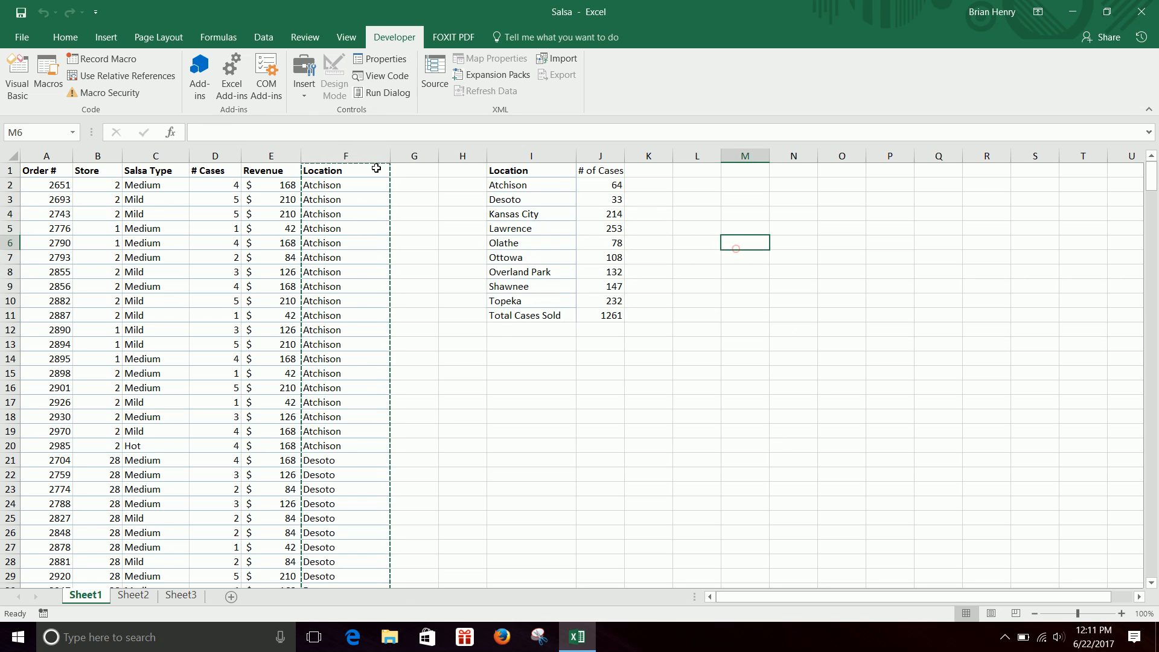
{"action": "left_click", "coordinate": [106, 37]}
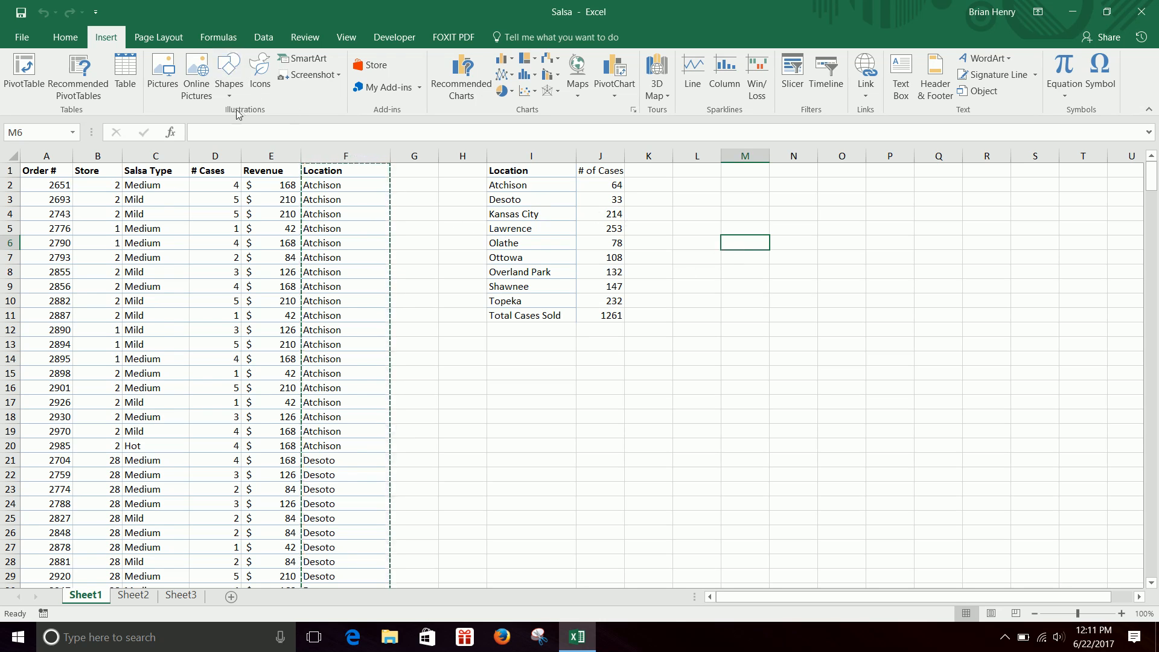
{"action": "left_click", "coordinate": [229, 91]}
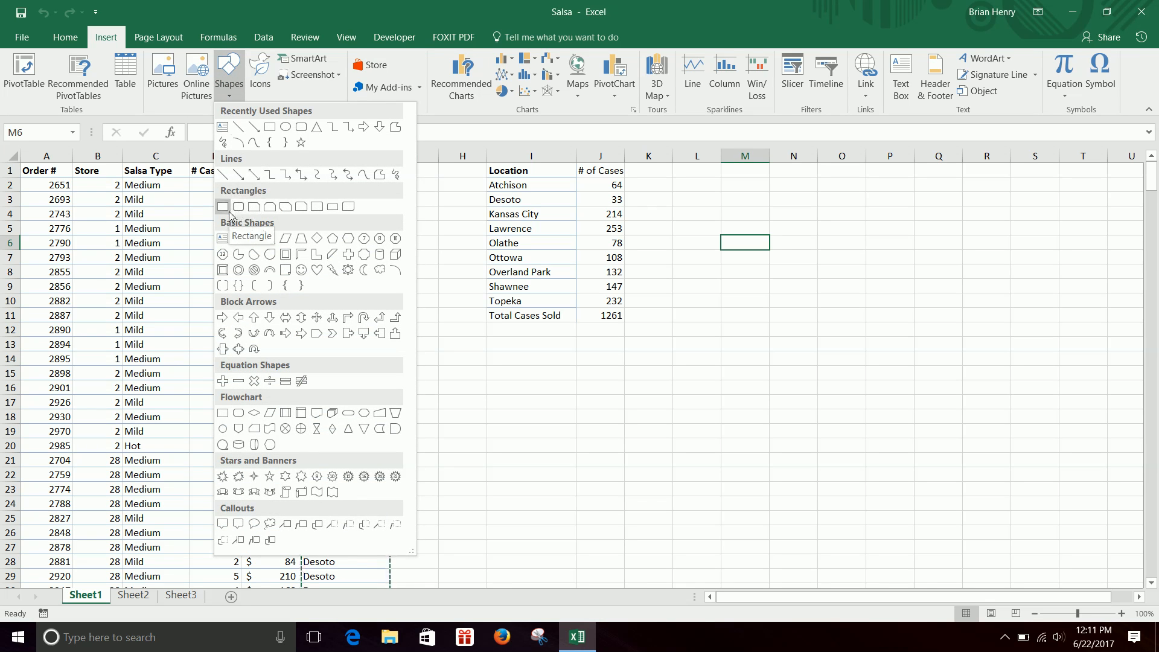
{"action": "left_click", "coordinate": [224, 208]}
{"action": "mouse_move", "coordinate": [729, 244]}
{"action": "left_mouse_down"}
{"action": "mouse_move", "coordinate": [845, 307]}
{"action": "mouse_move", "coordinate": [850, 272]}
{"action": "mouse_move", "coordinate": [827, 272]}
{"action": "left_mouse_up"}
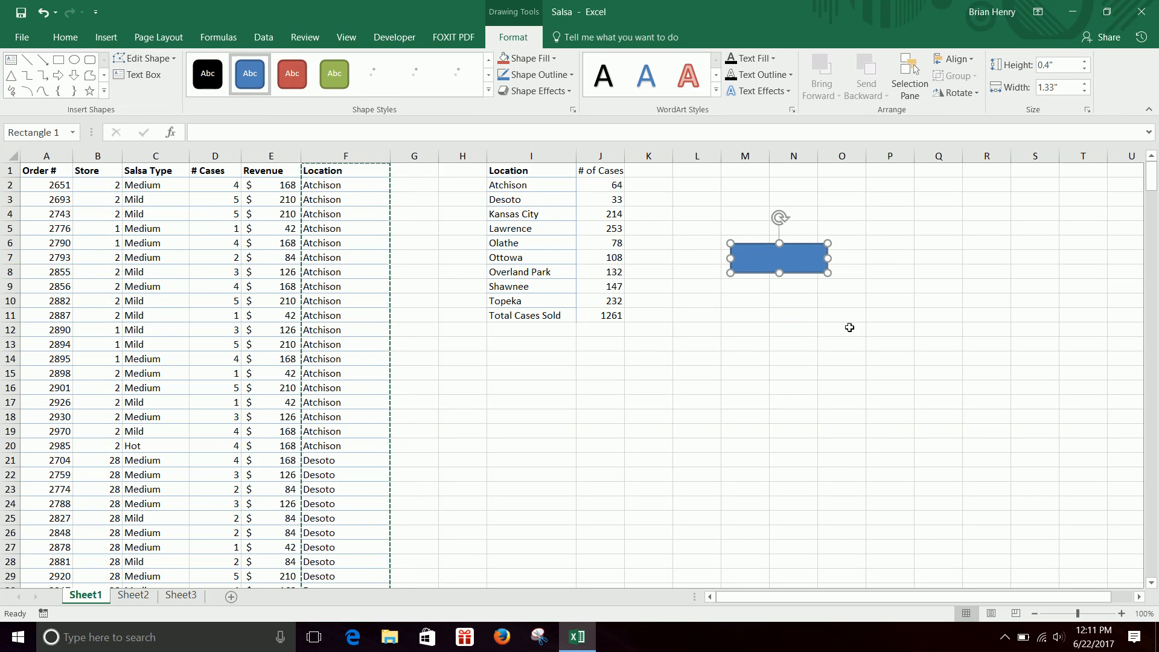
Assign the PERSONAL.XLSB!LocationSums macro to the blue rectangle and label the shape "Location Sum Macro".
{"action": "right_click", "coordinate": [795, 257]}
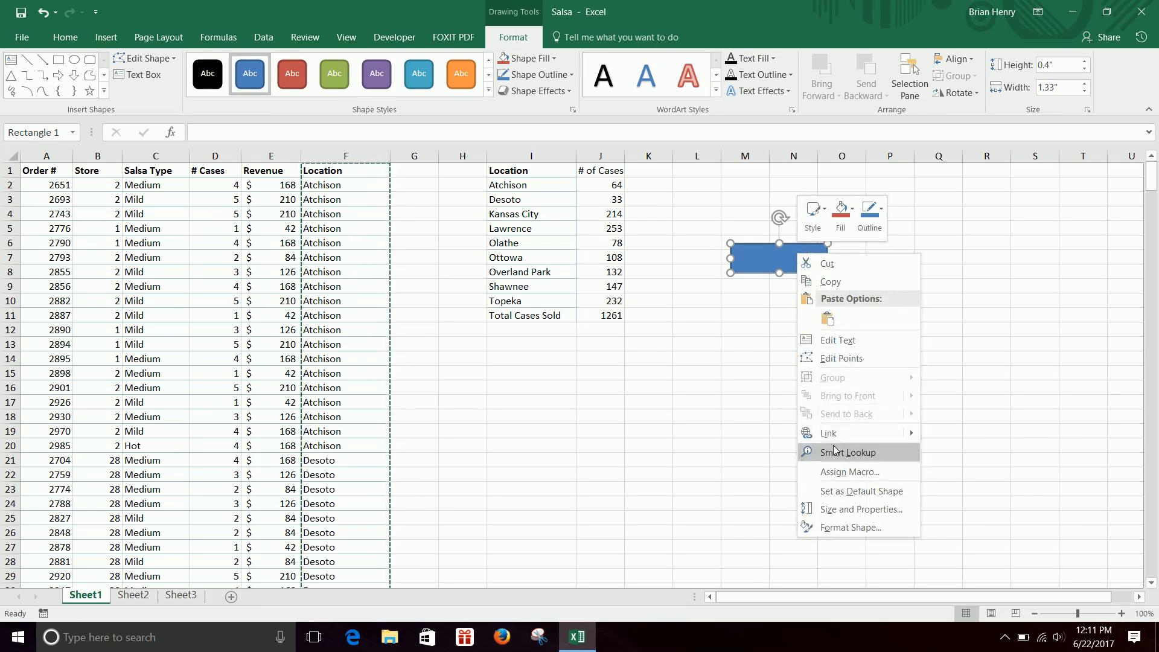
{"action": "left_click", "coordinate": [845, 472]}
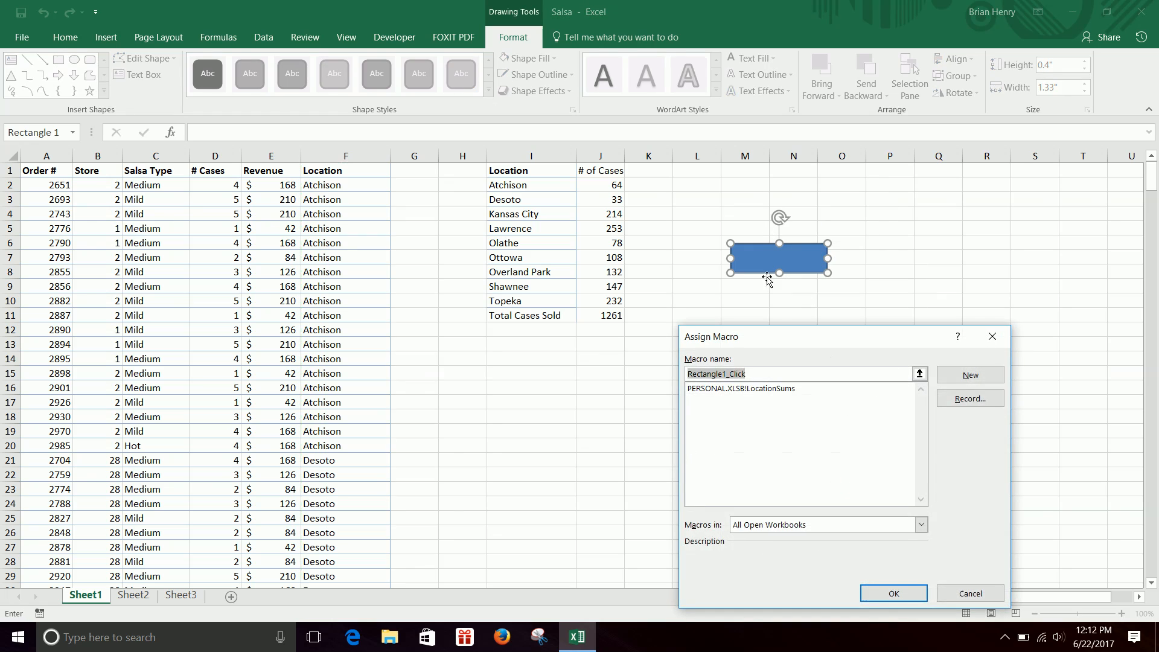
{"action": "left_click", "coordinate": [775, 389]}
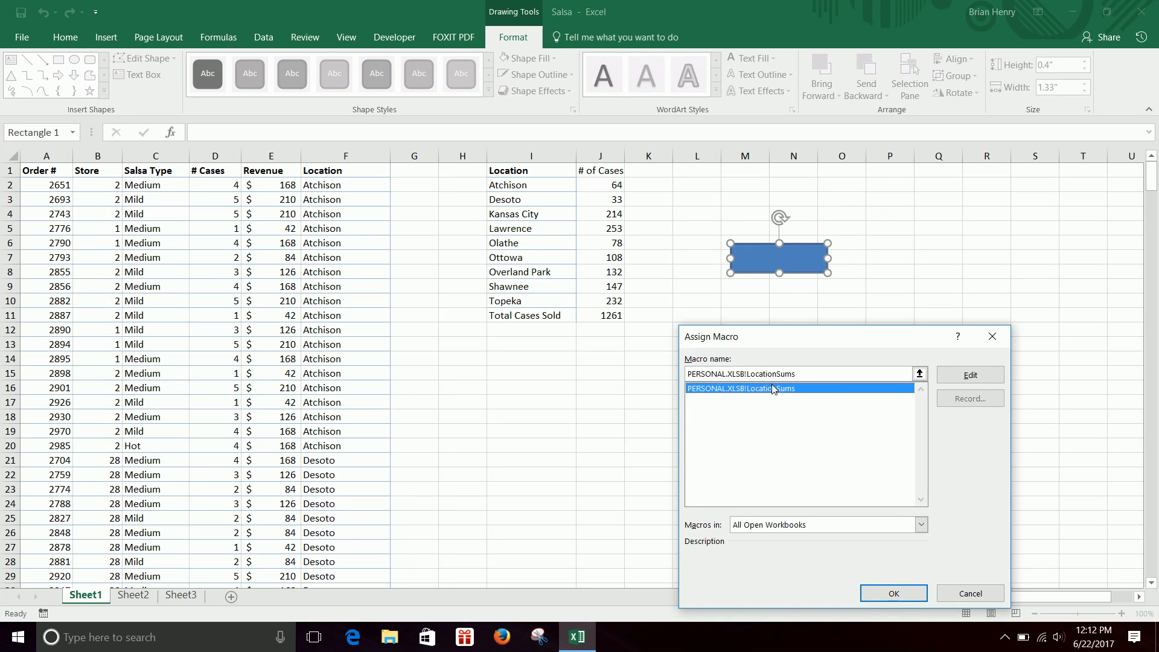
{"action": "left_click", "coordinate": [902, 597]}
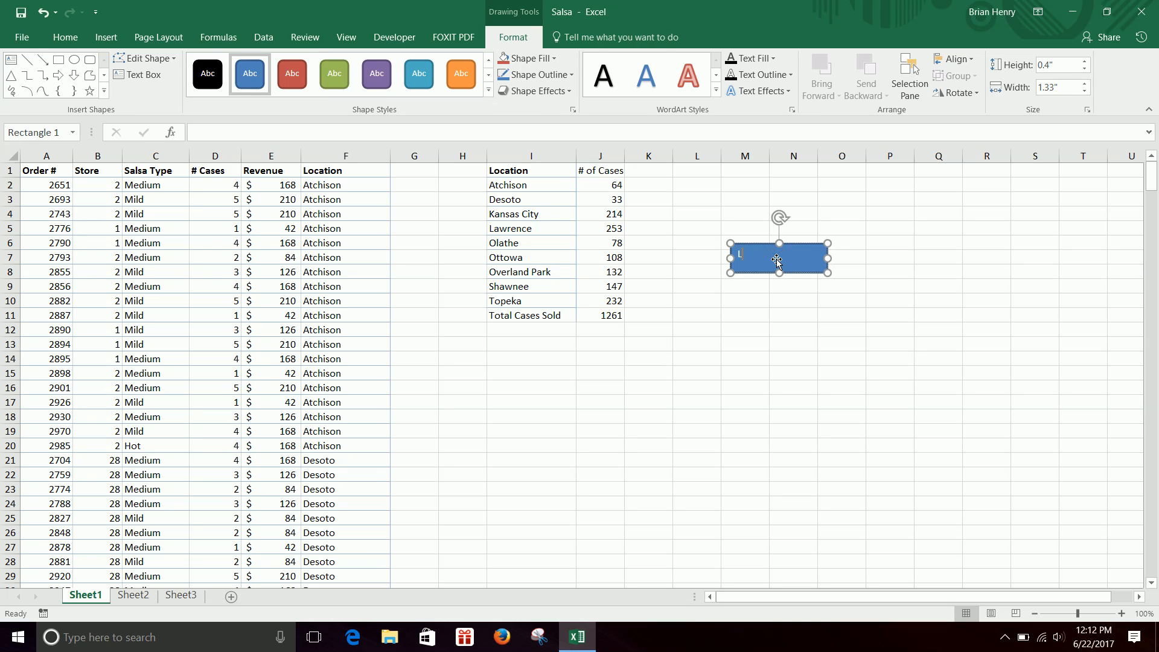
{"action": "type", "text": "ion Sum Macro"}
{"action": "left_click", "coordinate": [861, 324]}
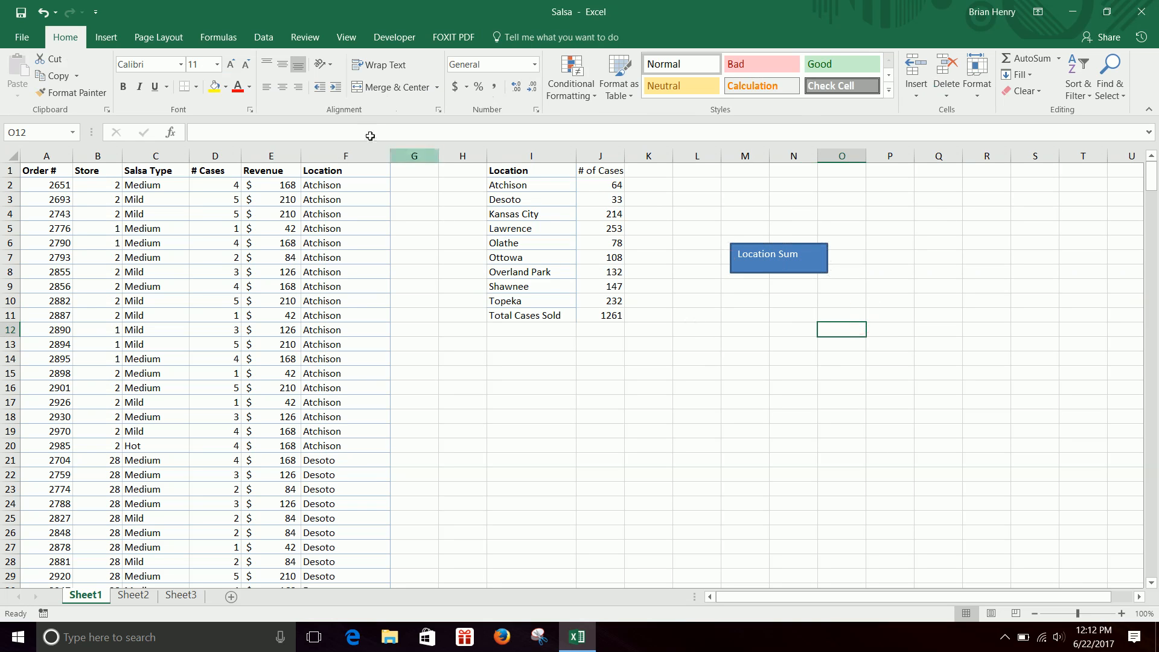
Close the Salsa workbook with its changes saved and reopen it from the recent files.
{"action": "left_click", "coordinate": [22, 37]}
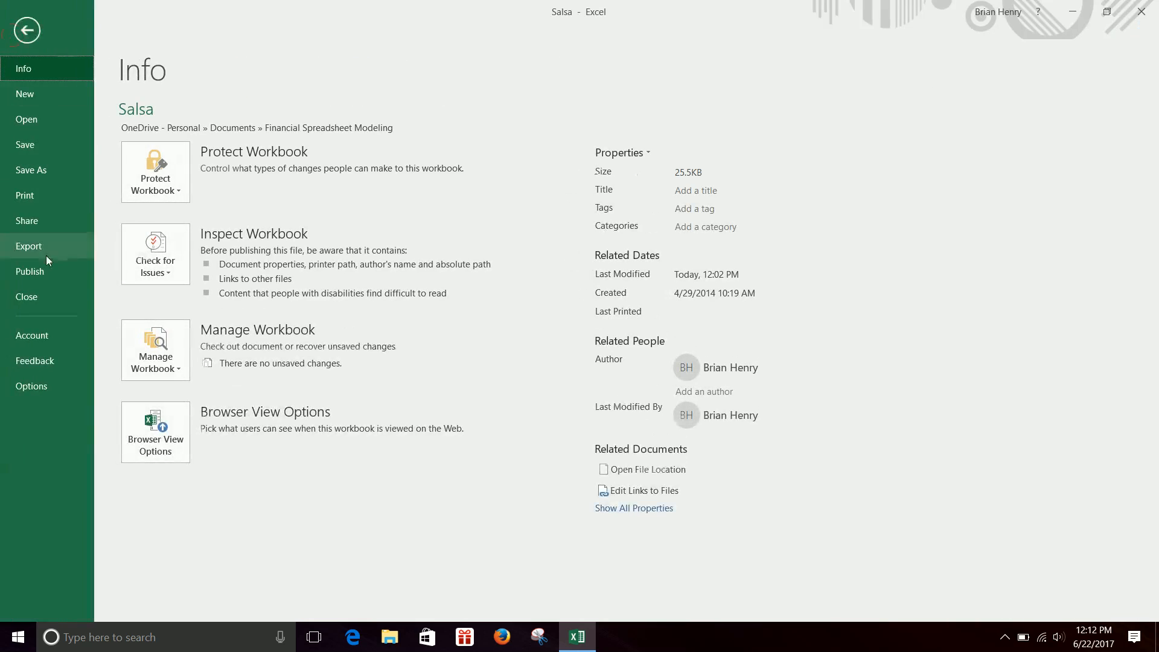
{"action": "left_click", "coordinate": [39, 295]}
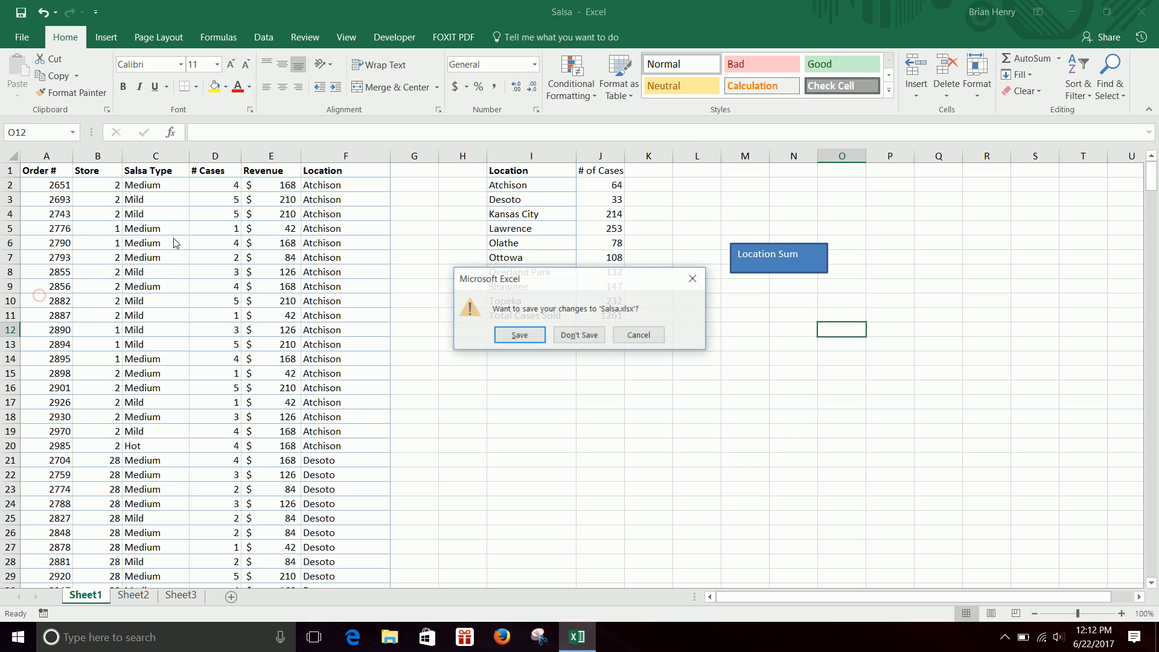
{"action": "left_click", "coordinate": [517, 337]}
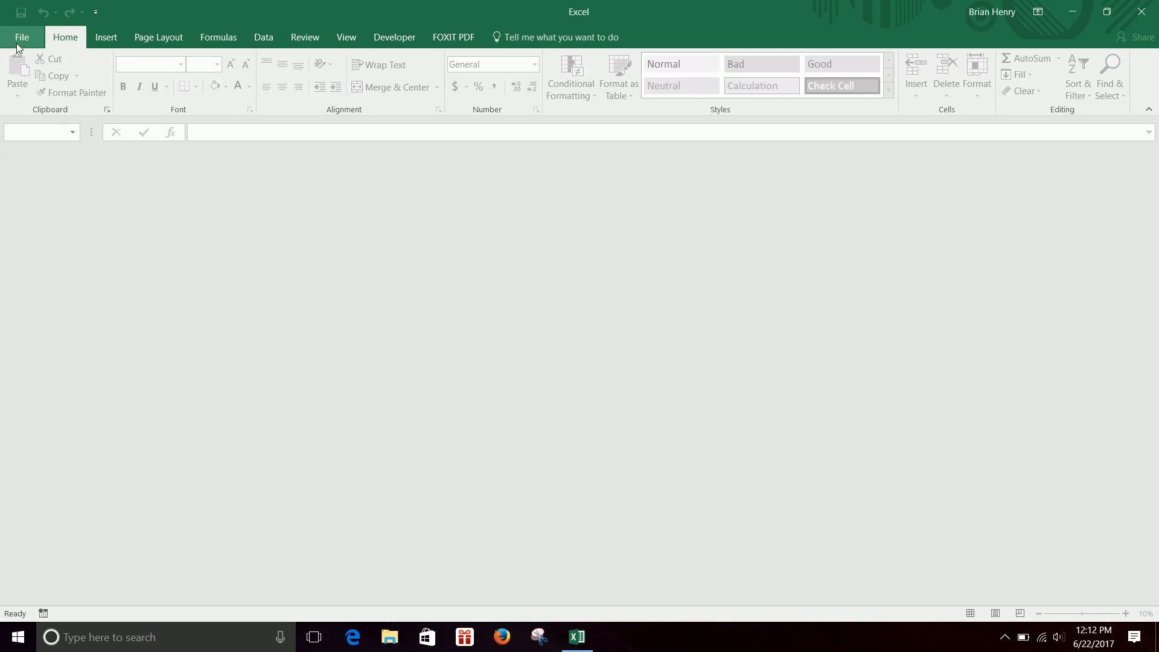
{"action": "left_click", "coordinate": [22, 36]}
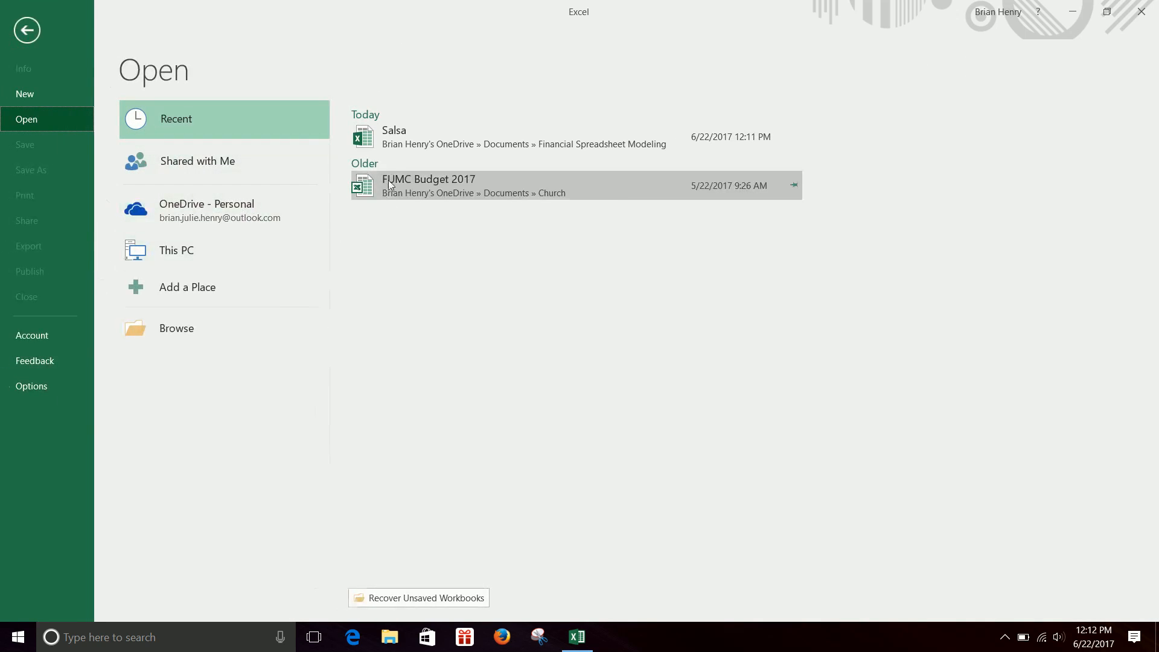
{"action": "left_click", "coordinate": [392, 147]}
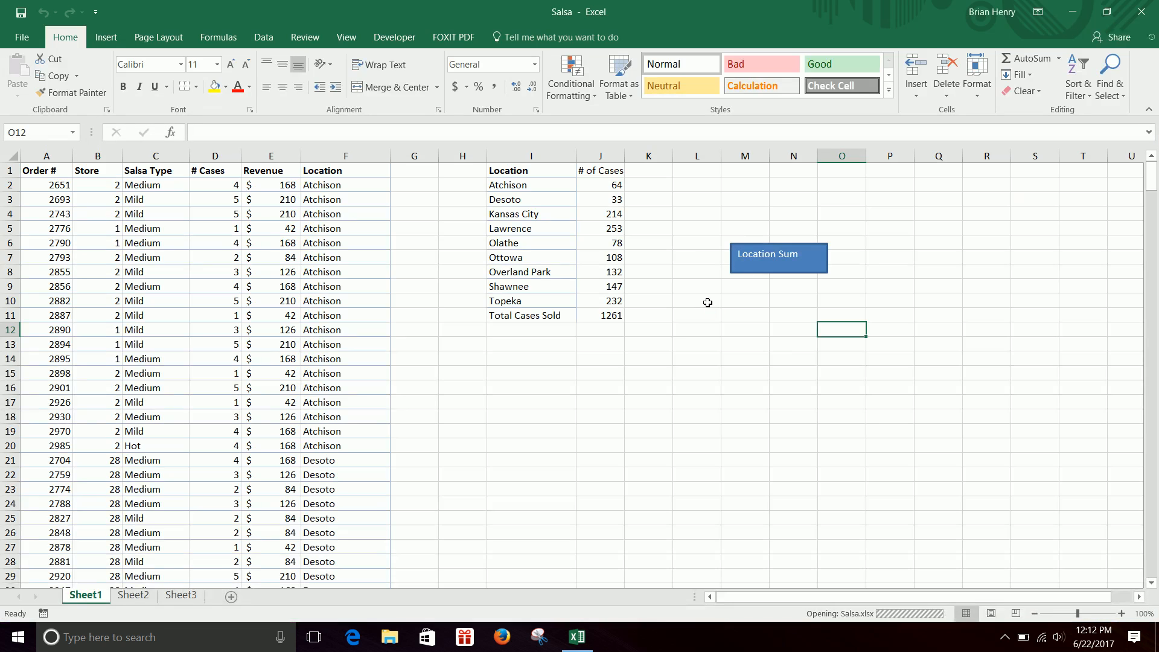
Clear the summary table in I1:J13 and rebuild it by running the macro from the Location Sum rectangle.
{"action": "left_click_drag", "start_coordinate": [549, 156], "coordinate": [600, 347]}
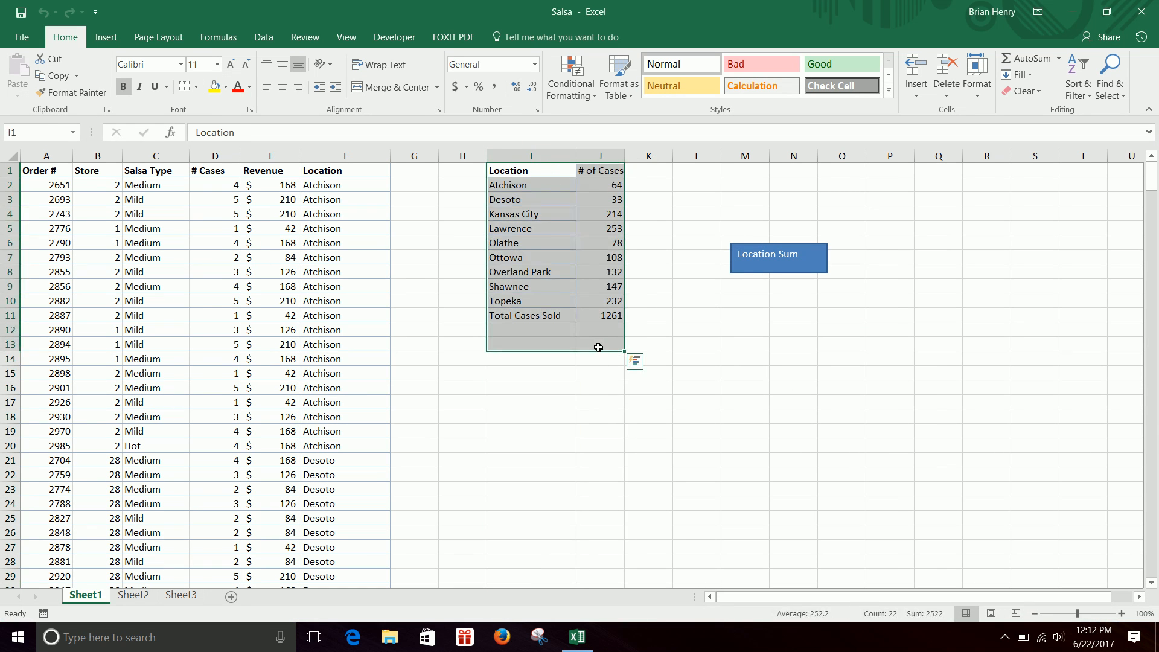
{"action": "key", "text": "Delete"}
{"action": "left_click", "coordinate": [768, 254]}
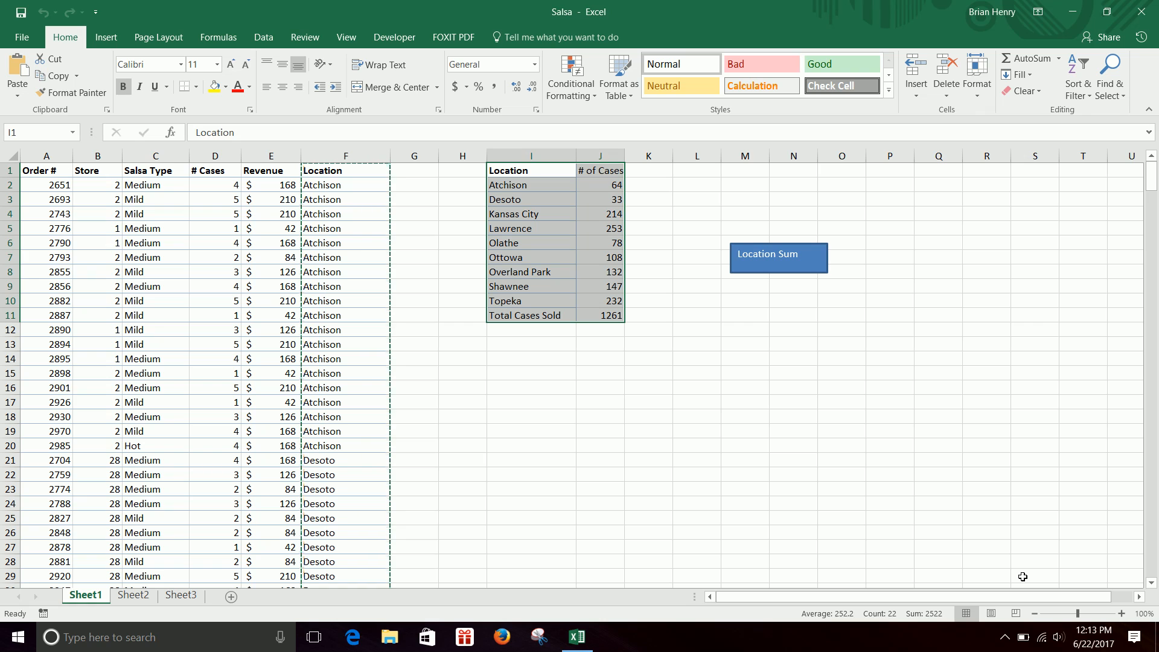
{"action": "left_click", "coordinate": [1003, 646]}
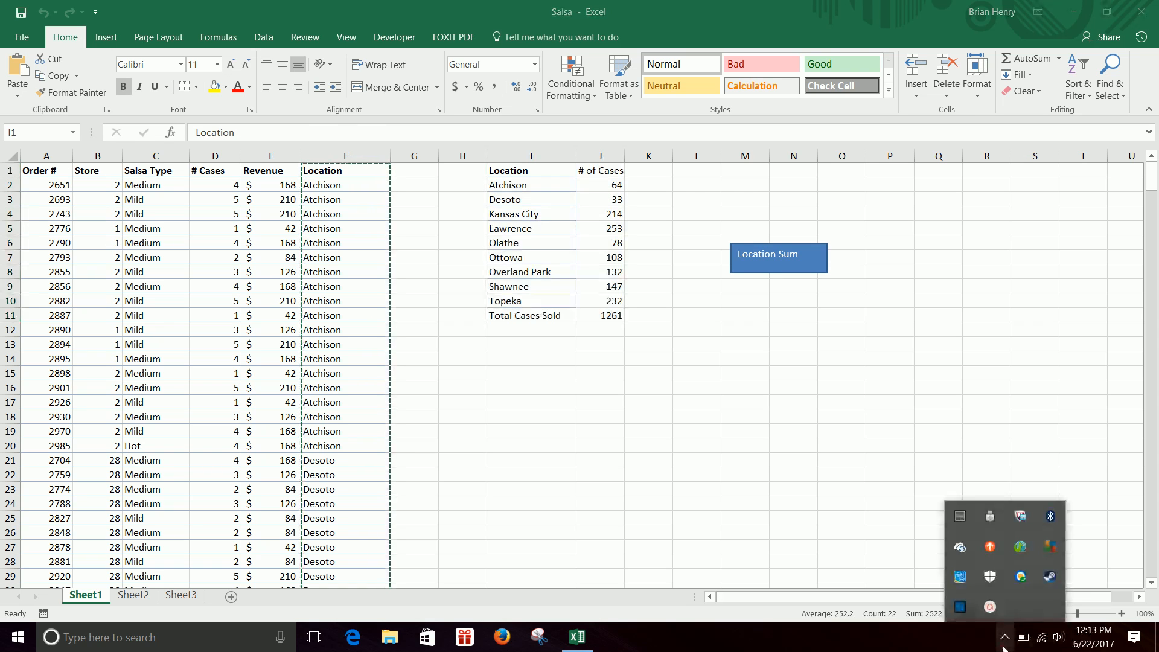